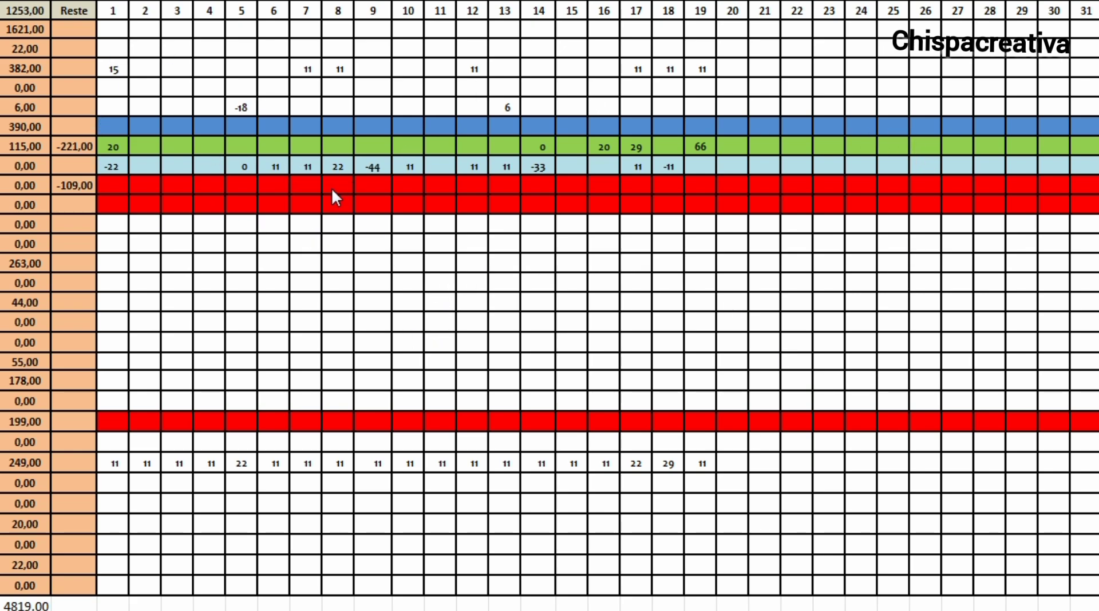
Enter 11 in the day-19 and day-31 cells of the first category row, bringing its total to 1643,00.
{"action": "left_click", "coordinate": [27, 29]}
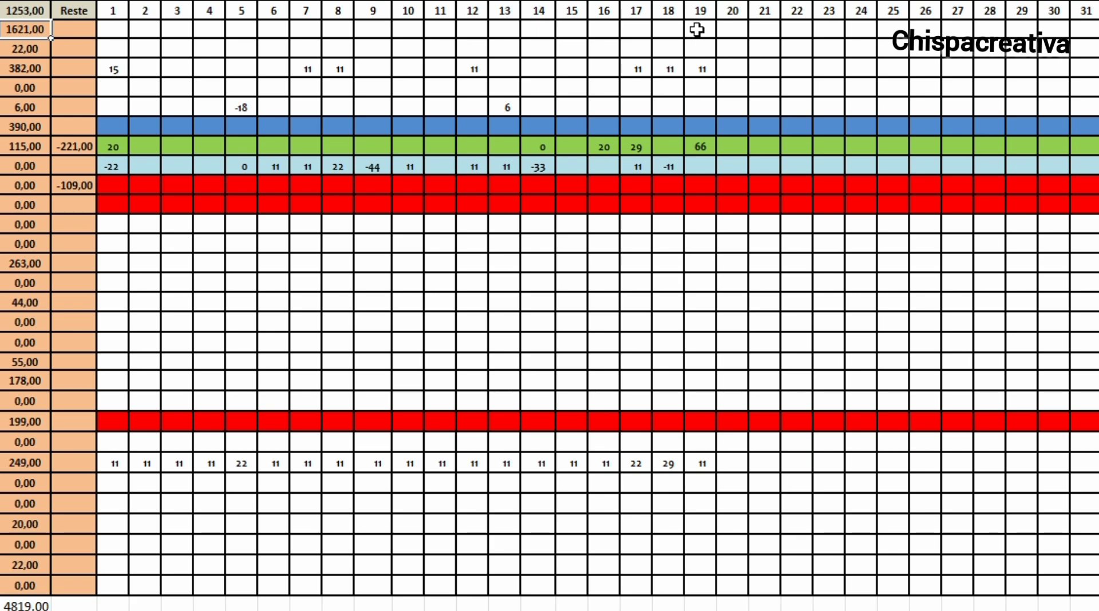
{"action": "left_click", "coordinate": [704, 30]}
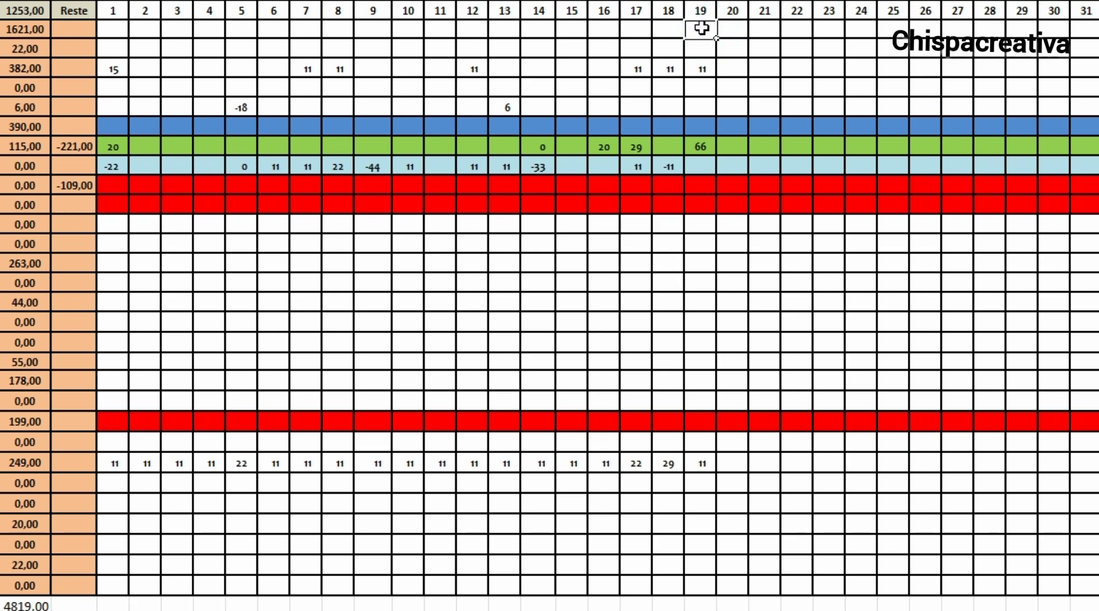
{"action": "type", "text": "11"}
{"action": "key", "text": "Return"}
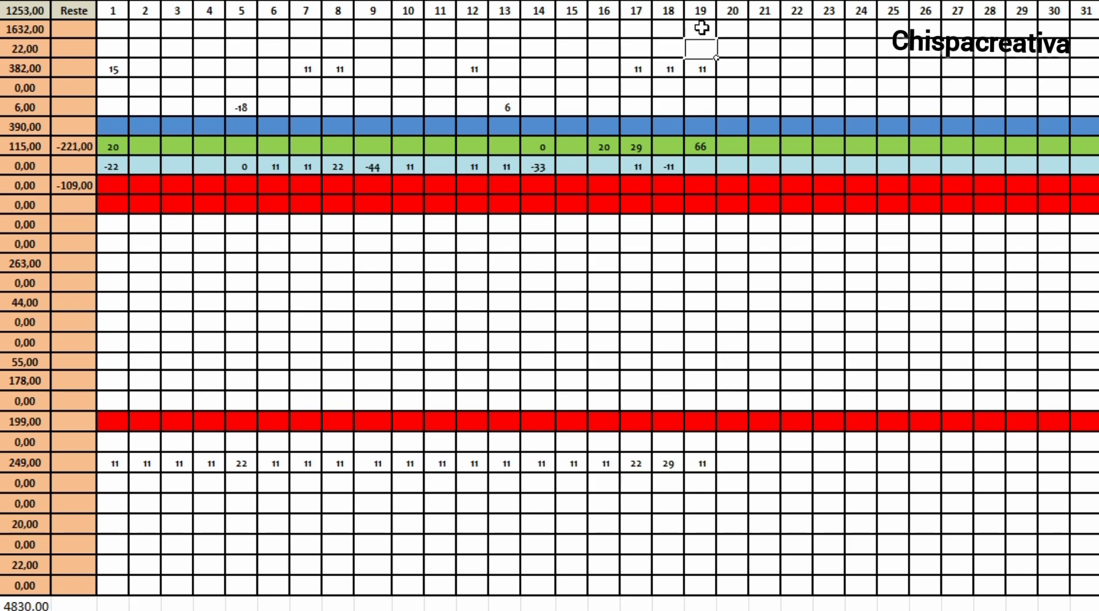
{"action": "left_click", "coordinate": [38, 34]}
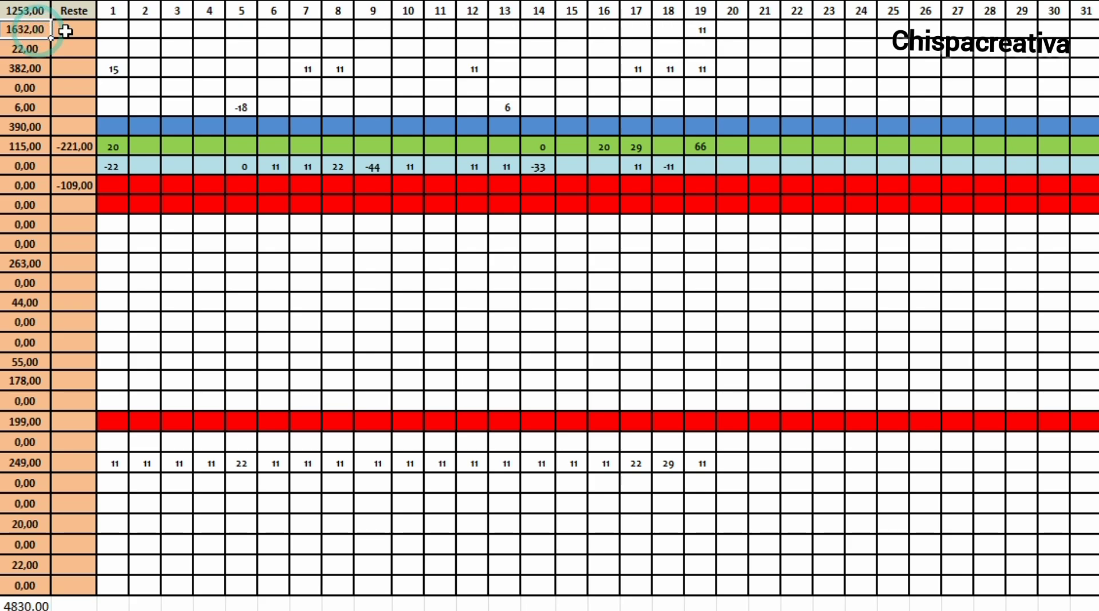
{"action": "left_click", "coordinate": [706, 29]}
{"action": "type", "text": "11"}
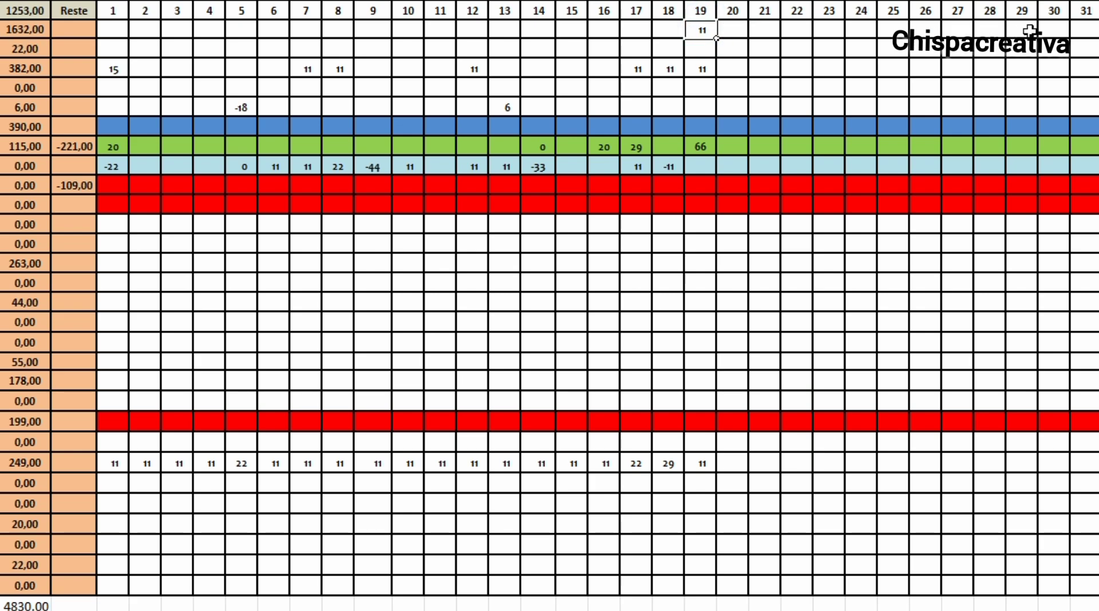
{"action": "left_click", "coordinate": [1072, 31]}
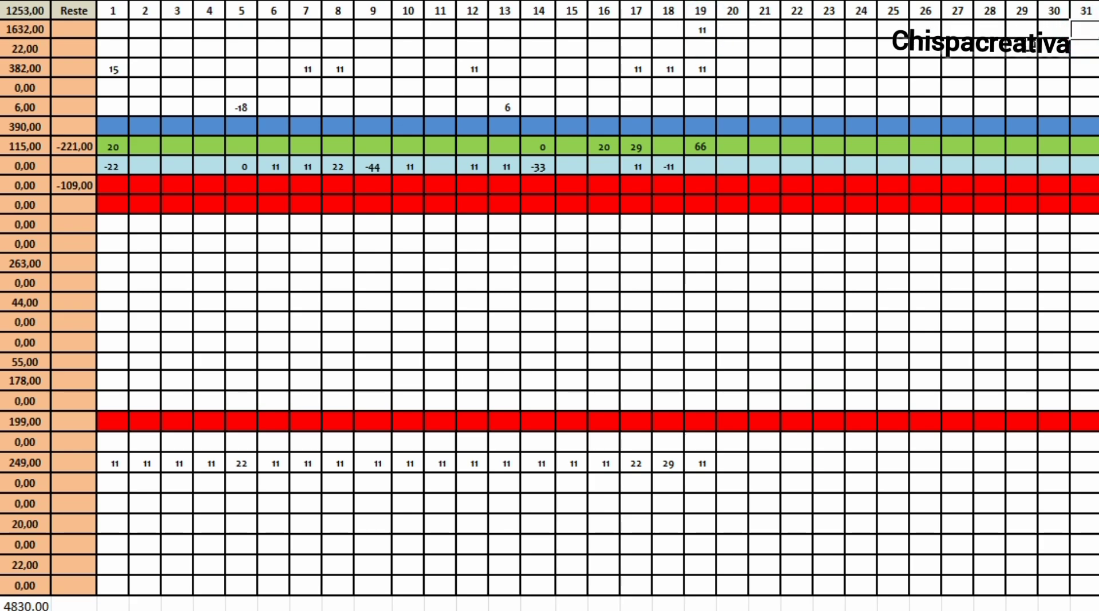
{"action": "type", "text": "11"}
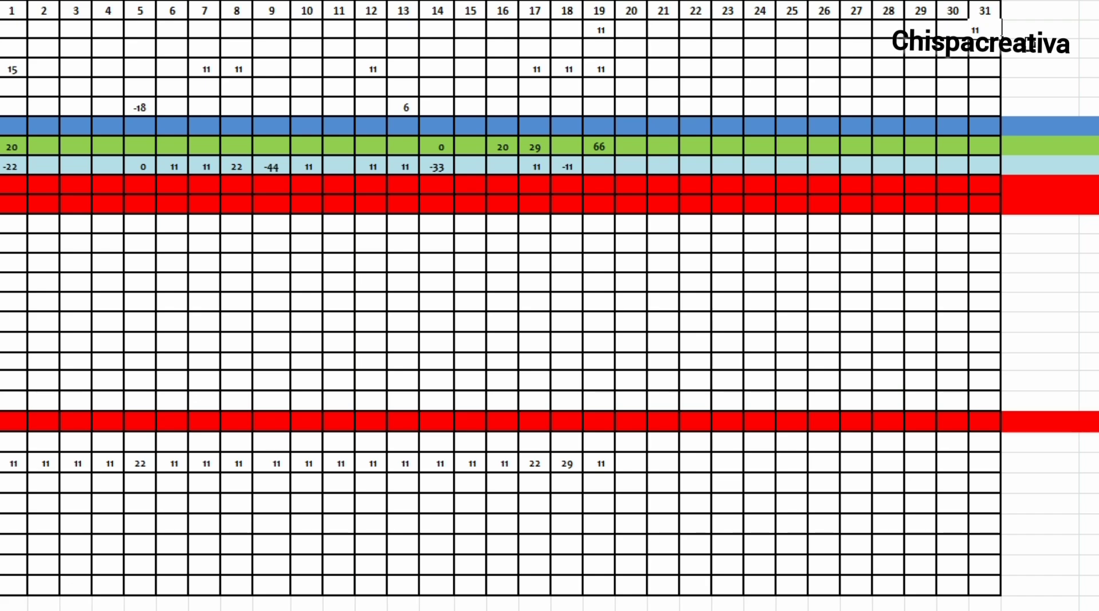
{"action": "key", "text": "Return"}
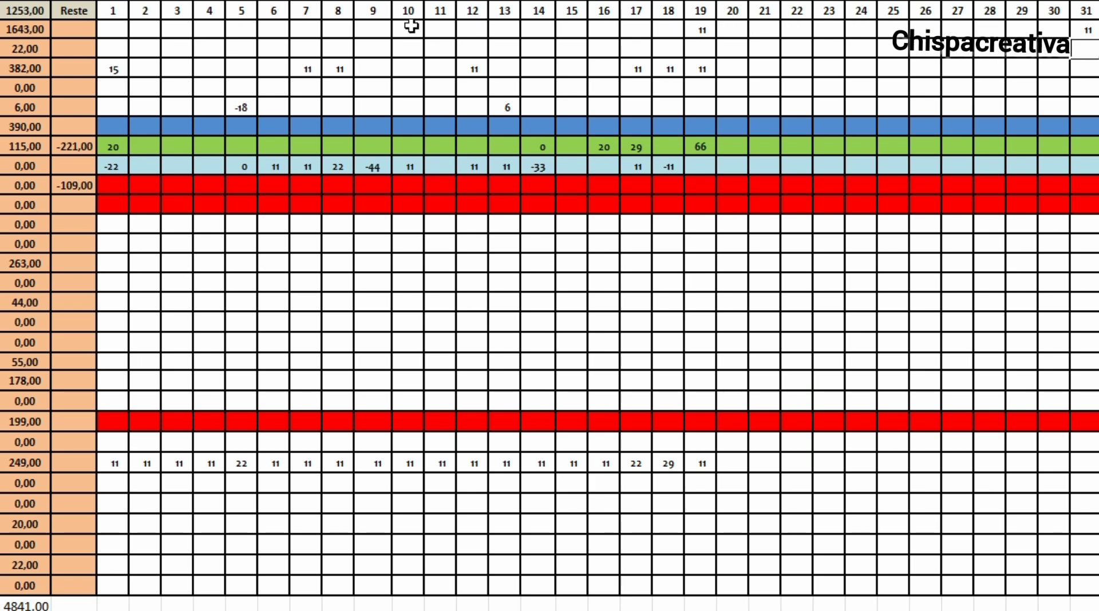
{"action": "left_click", "coordinate": [26, 30]}
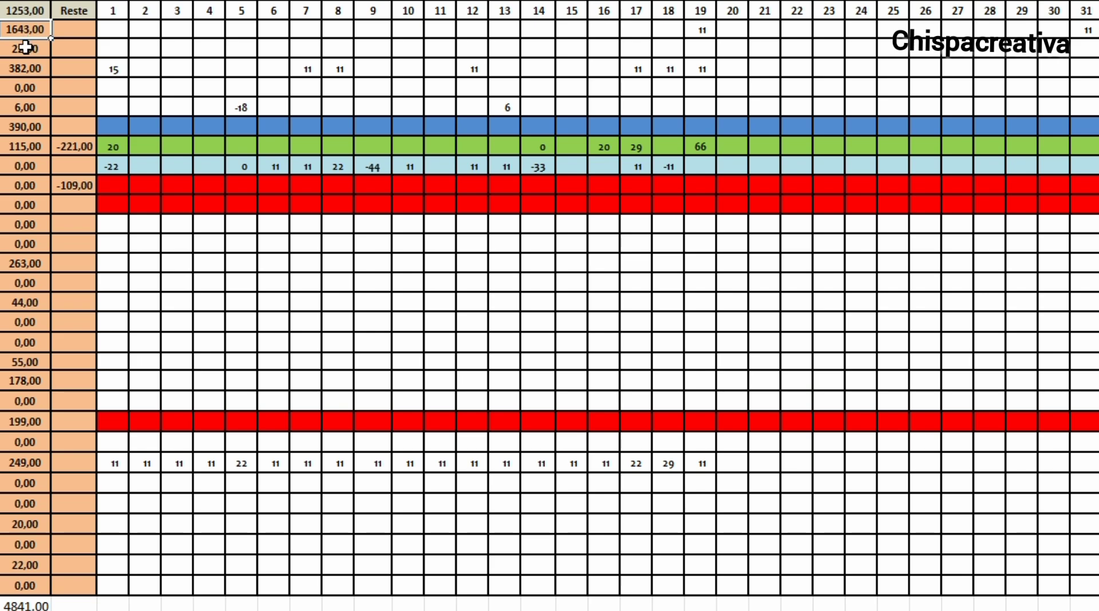
{"action": "left_click", "coordinate": [25, 49]}
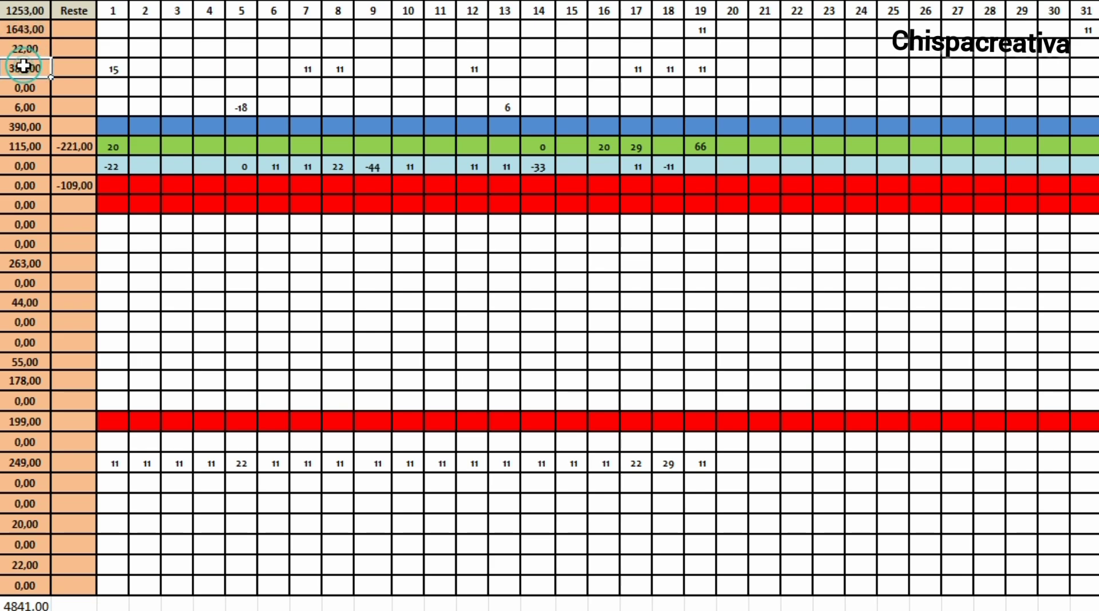
{"action": "left_click", "coordinate": [23, 67]}
{"action": "left_click", "coordinate": [14, 89]}
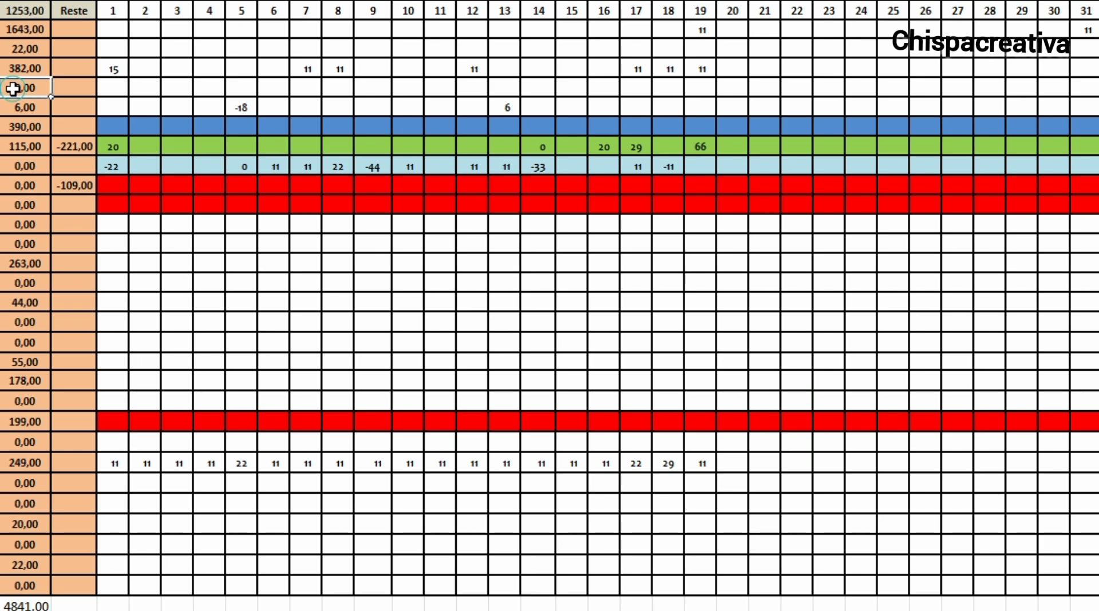
{"action": "left_click", "coordinate": [21, 109]}
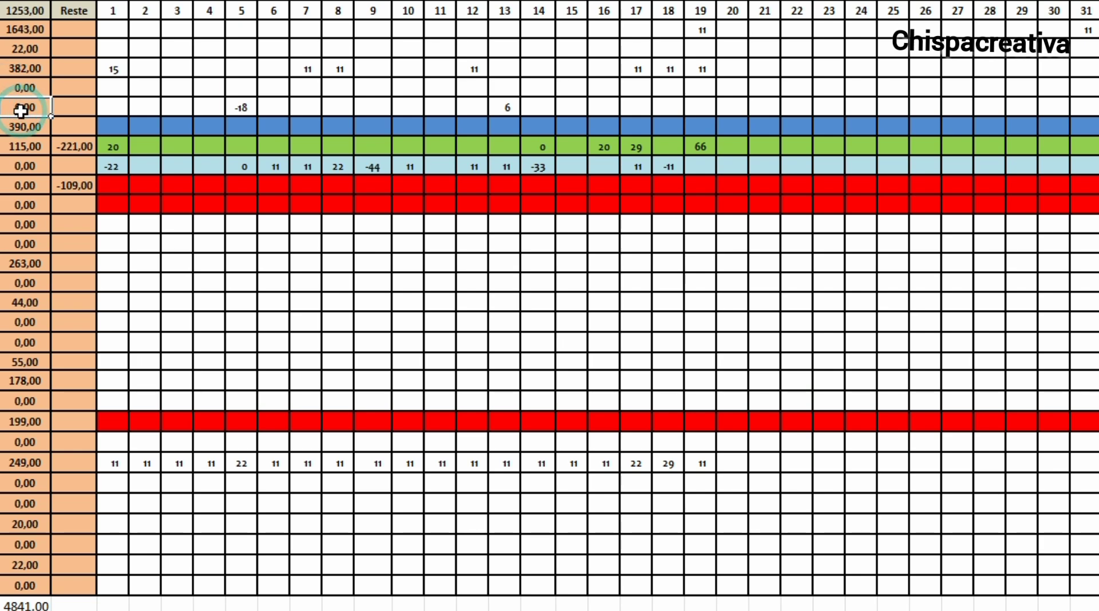
{"action": "left_click", "coordinate": [21, 125]}
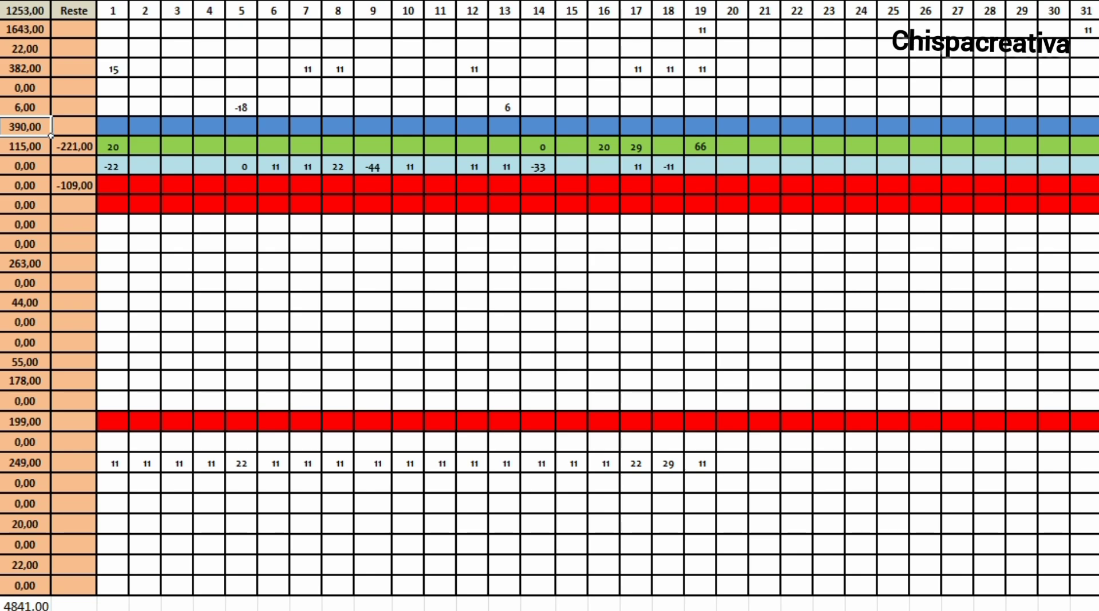
{"action": "key", "text": "ctrl+Page_Down"}
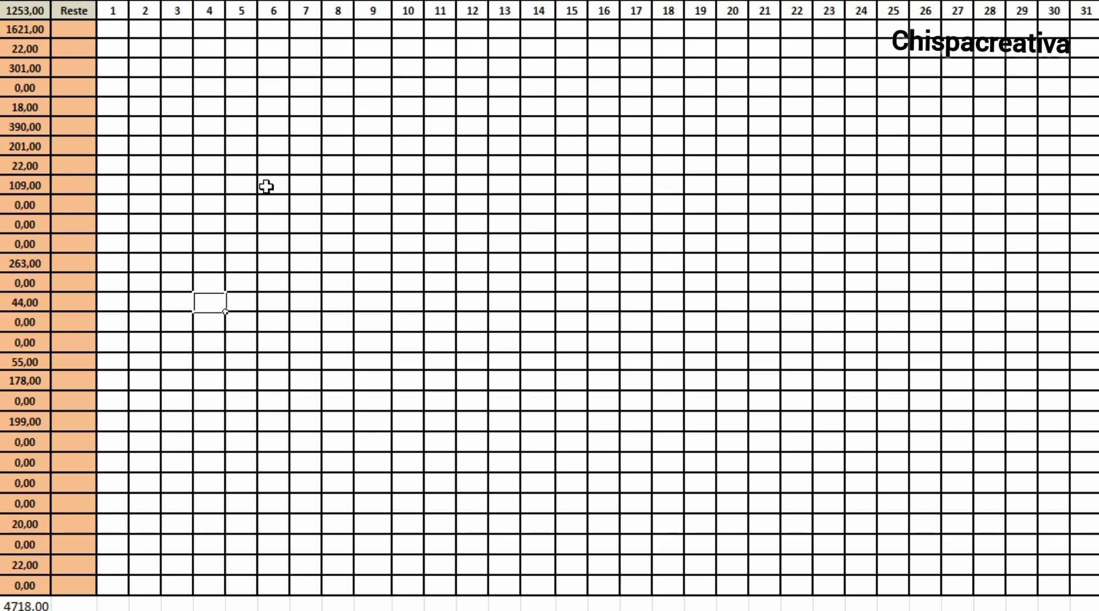
{"action": "left_click", "coordinate": [36, 29]}
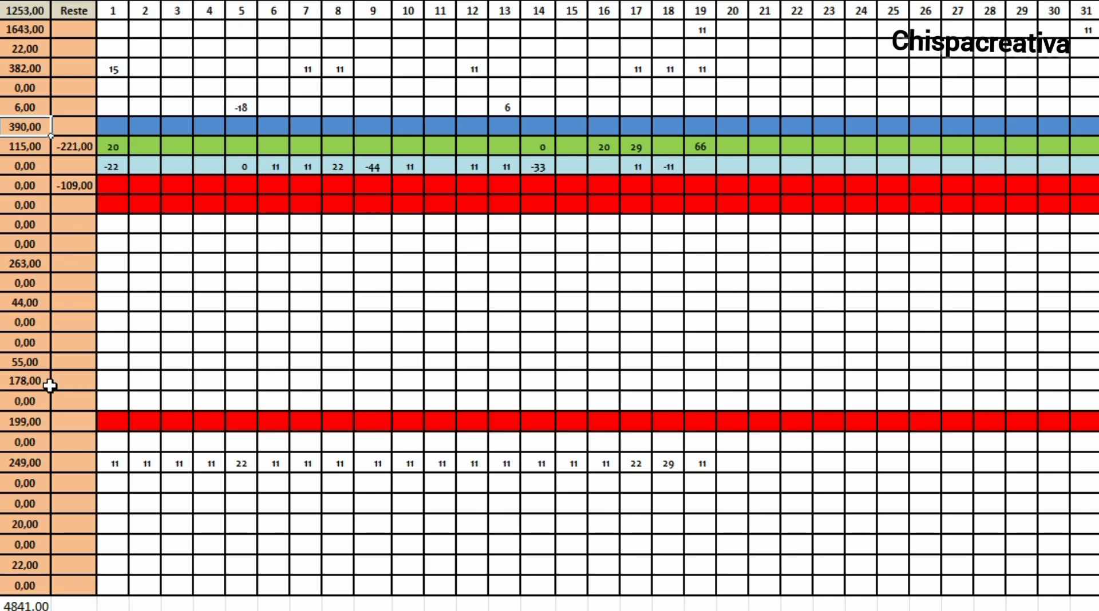
Enter 11 on day 12 of the row below the 263,00 row.
{"action": "left_click", "coordinate": [38, 421]}
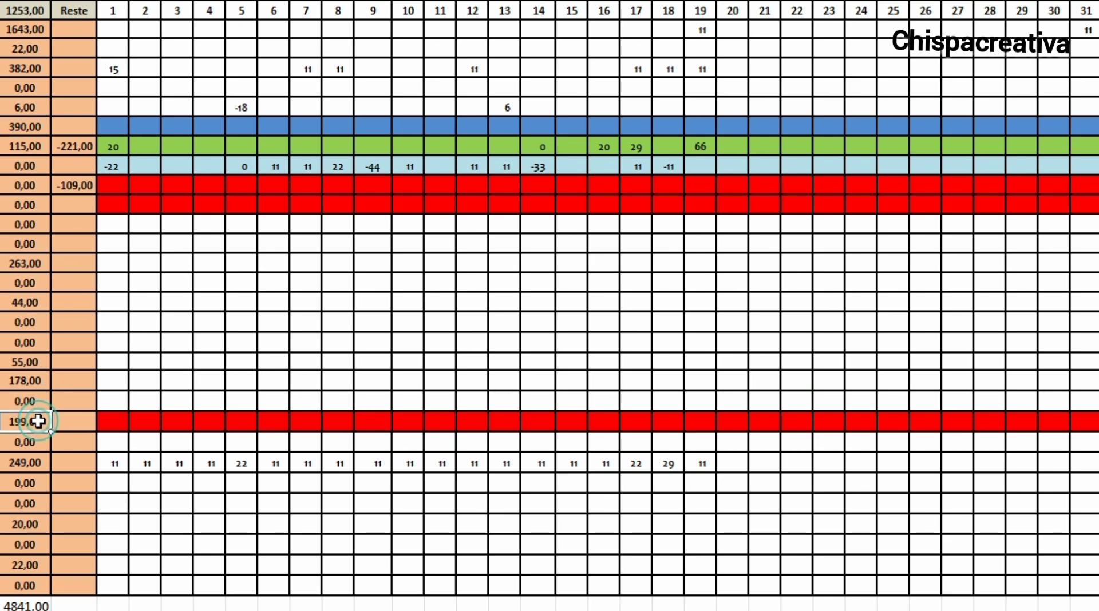
{"action": "left_click", "coordinate": [120, 467]}
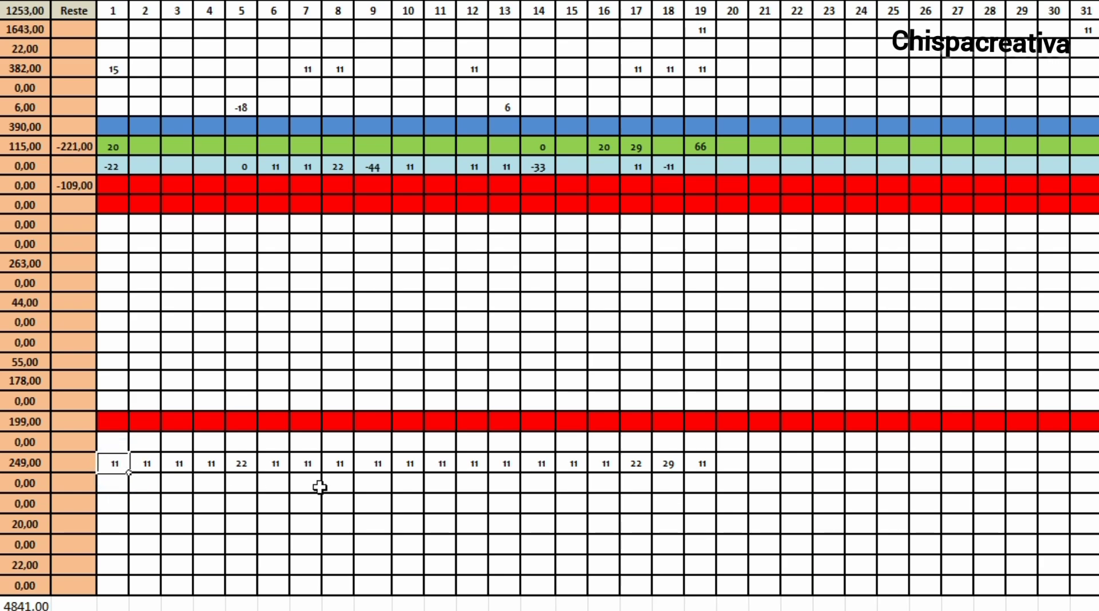
{"action": "left_click", "coordinate": [740, 466]}
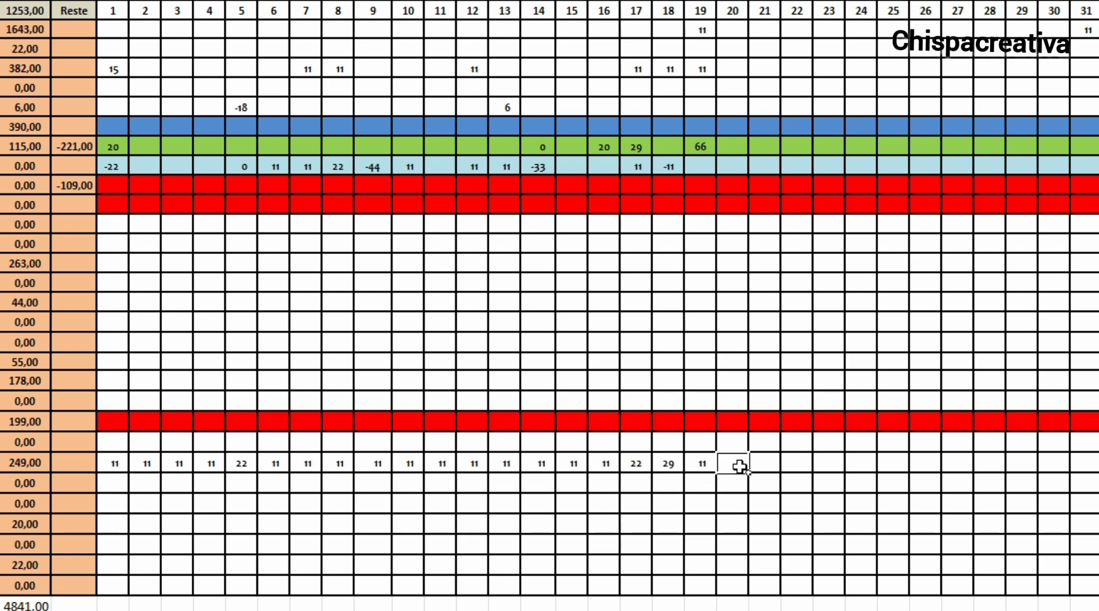
{"action": "left_click", "coordinate": [700, 464]}
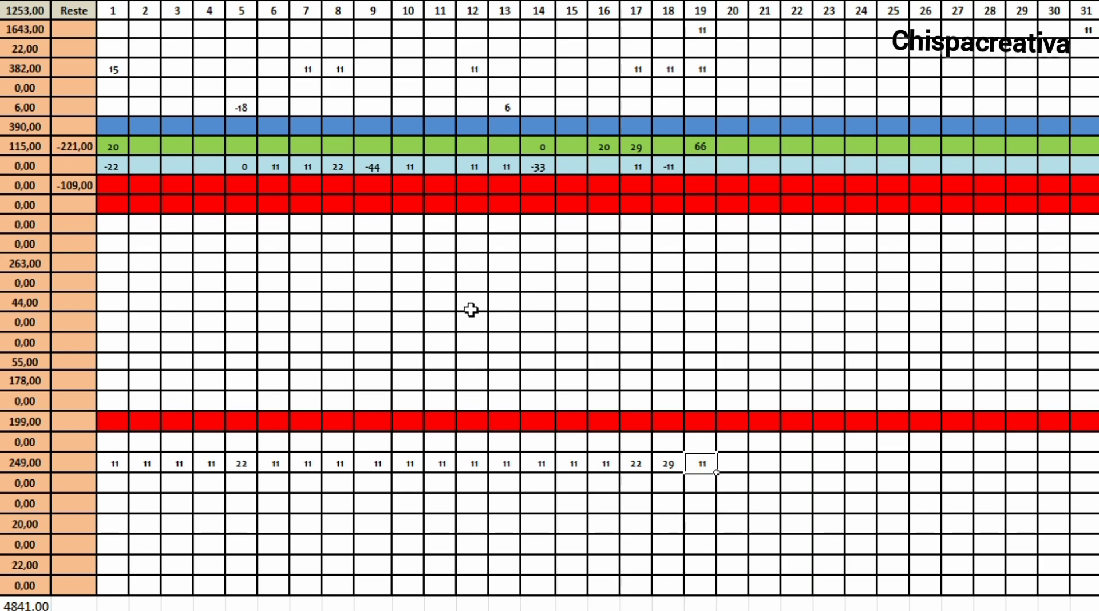
{"action": "left_click", "coordinate": [495, 285]}
{"action": "left_click", "coordinate": [480, 278]}
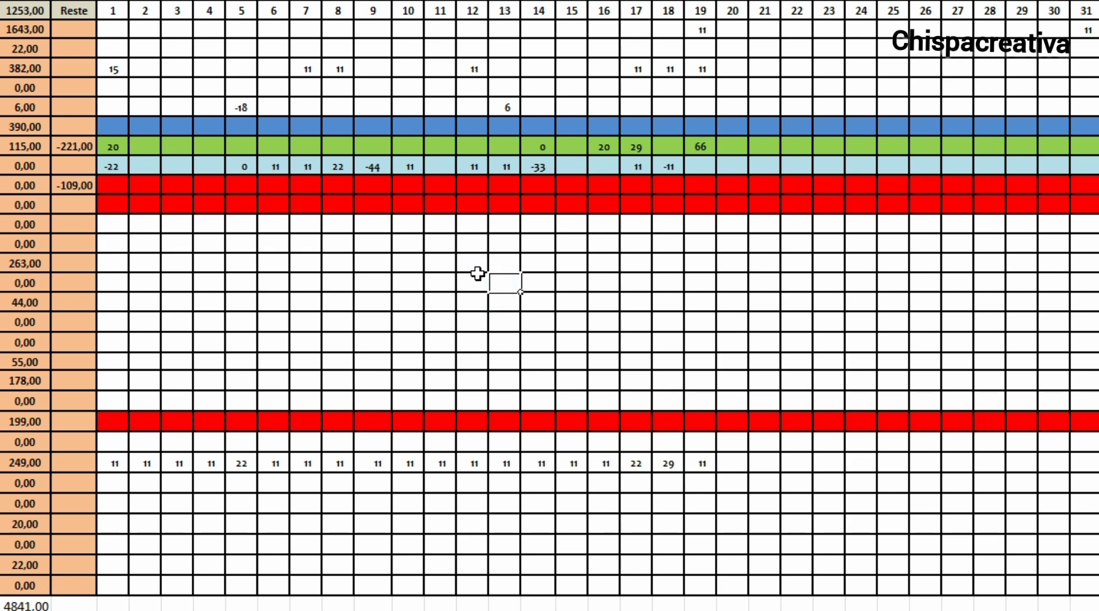
{"action": "left_click", "coordinate": [480, 280]}
{"action": "type", "text": "11"}
{"action": "key", "text": "Return"}
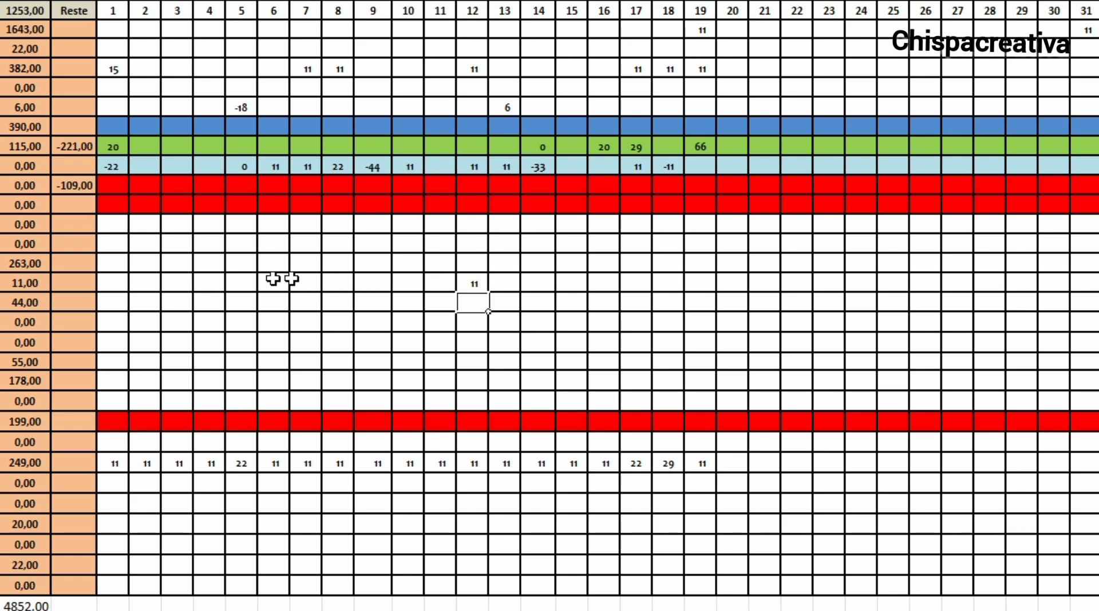
Add 11 on day 13 and -22 on day 15, leaving that row's total at 0,00.
{"action": "left_click", "coordinate": [509, 286]}
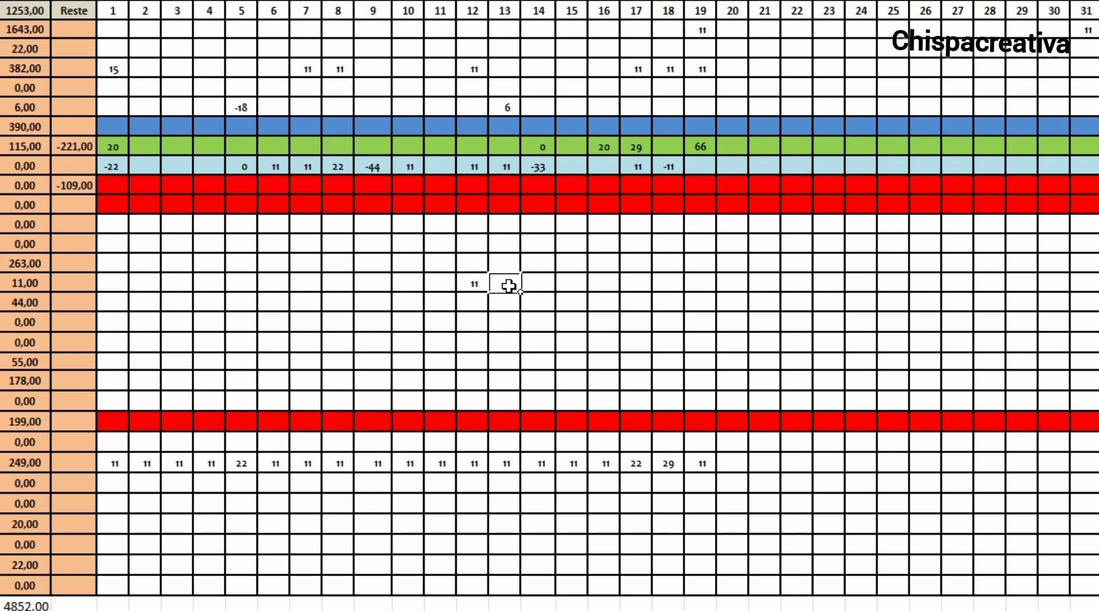
{"action": "type", "text": "11"}
{"action": "key", "text": "Return"}
{"action": "left_click", "coordinate": [568, 282]}
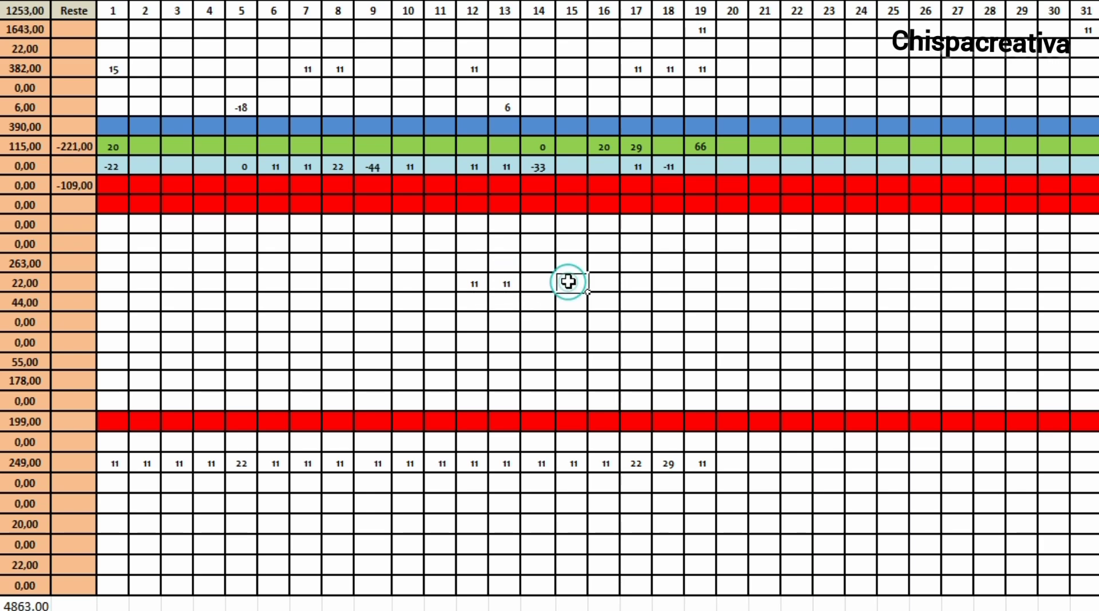
{"action": "double_click", "coordinate": [568, 280]}
{"action": "type", "text": "-22"}
{"action": "key", "text": "Return"}
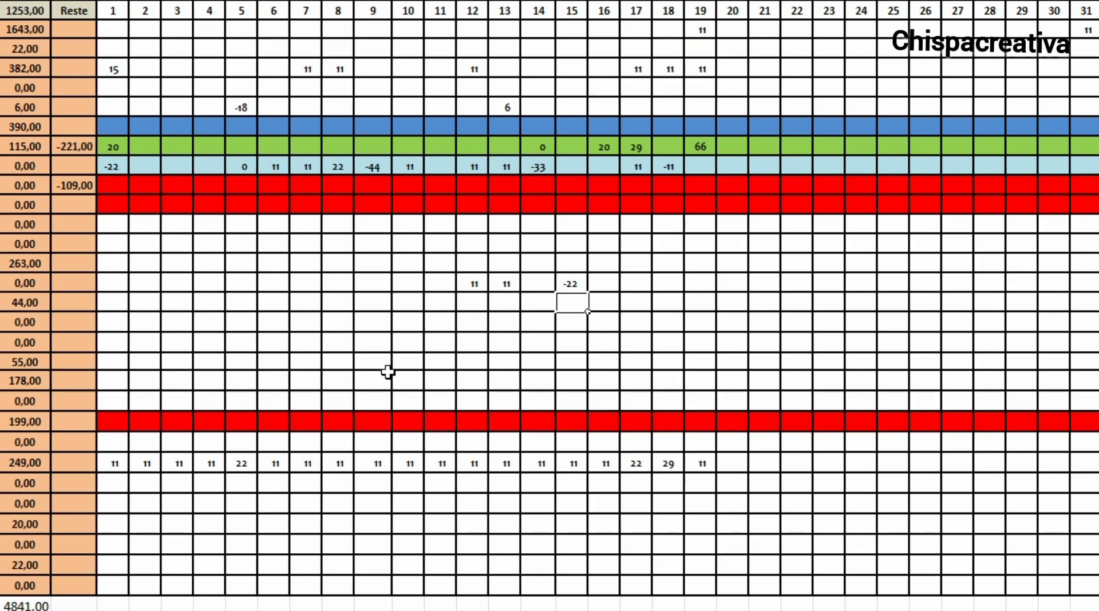
{"action": "left_click", "coordinate": [27, 284]}
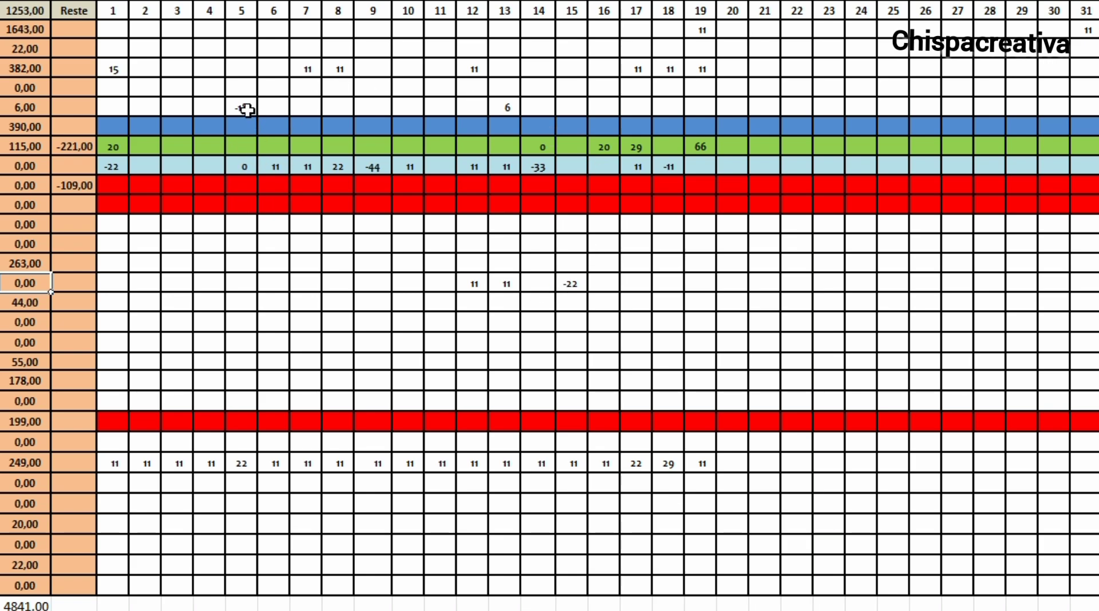
Review the category totals, then show the 4841,00 grand total's =SOMME(B5:B34) formula.
{"action": "left_click", "coordinate": [244, 108]}
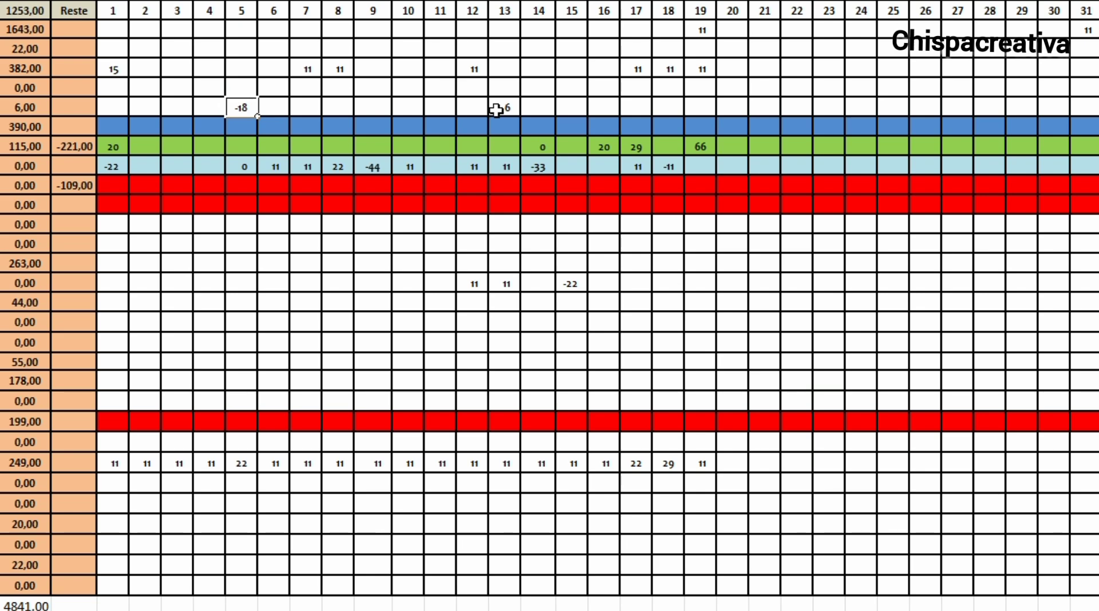
{"action": "left_click", "coordinate": [501, 107]}
{"action": "left_click", "coordinate": [245, 107]}
{"action": "left_click_drag", "start_coordinate": [27, 584], "coordinate": [28, 37]}
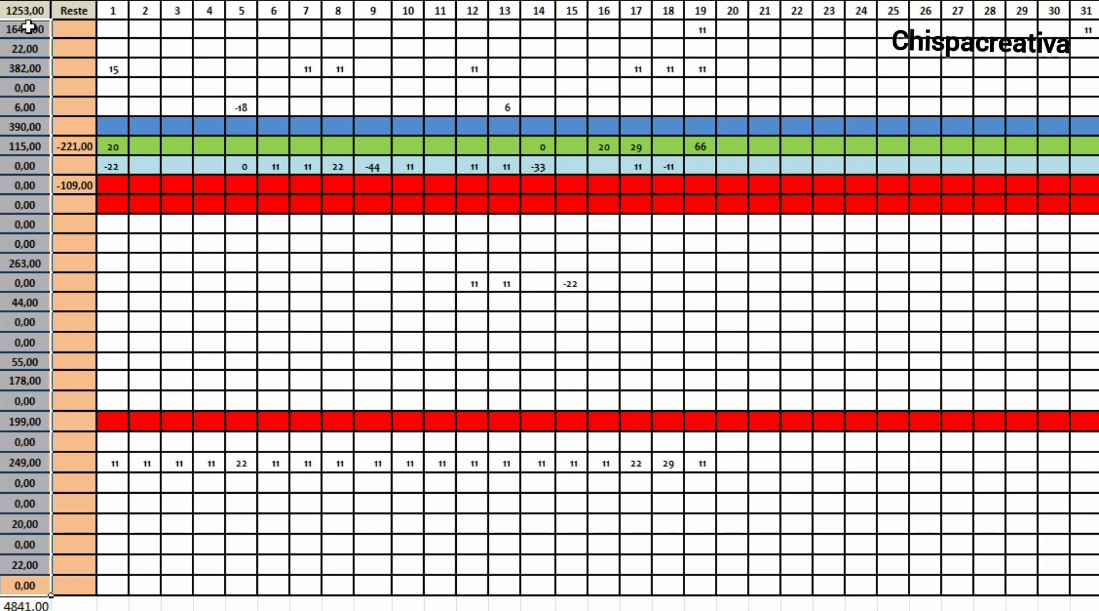
{"action": "left_click_drag", "start_coordinate": [29, 22], "coordinate": [30, 51]}
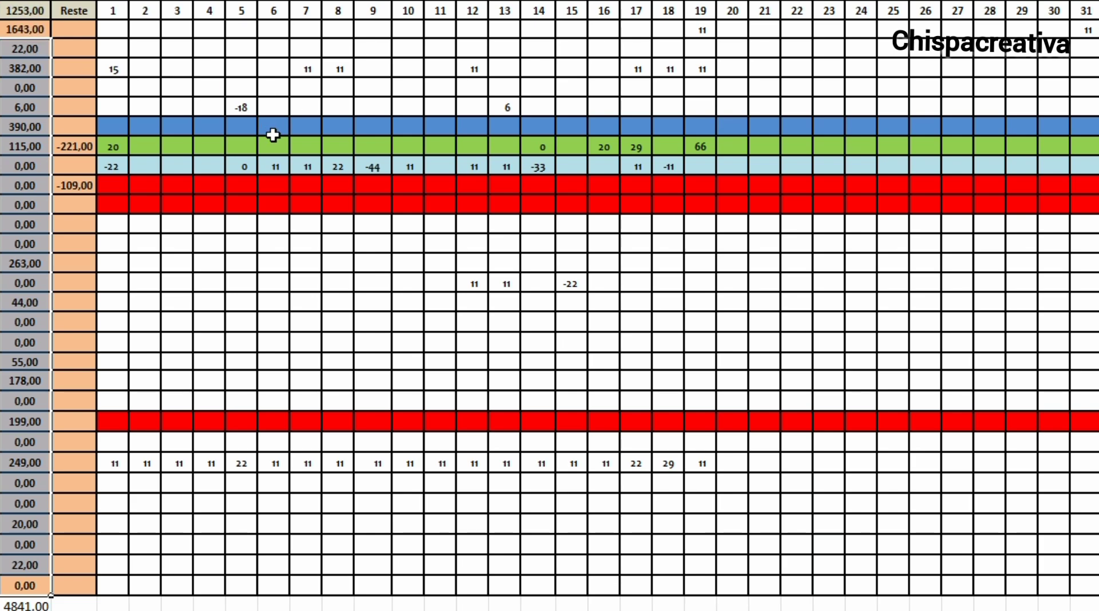
{"action": "left_click", "coordinate": [273, 131]}
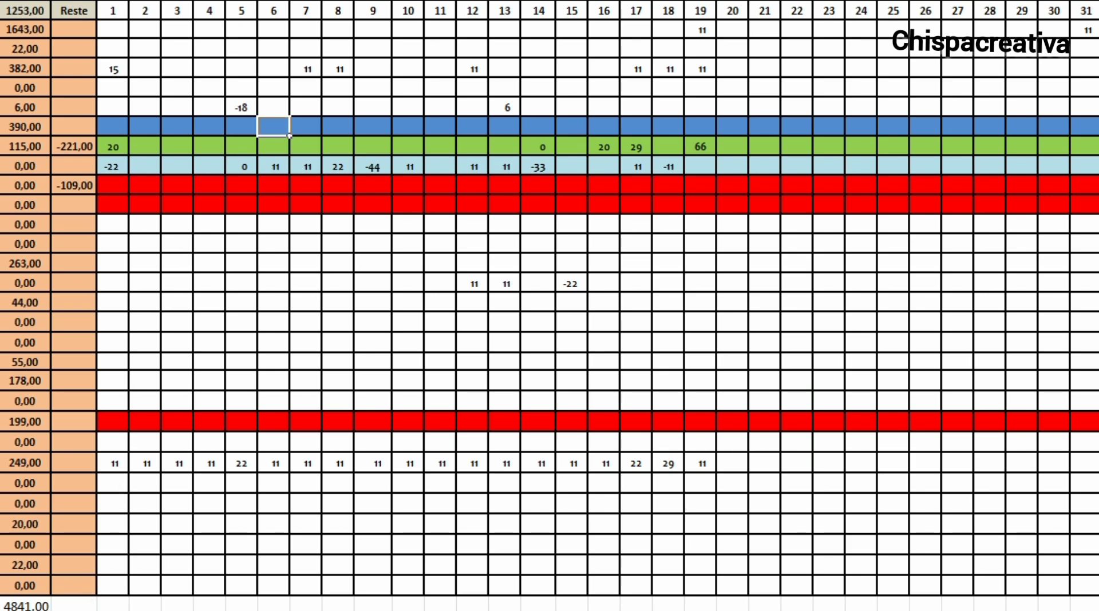
{"action": "double_click", "coordinate": [22, 604]}
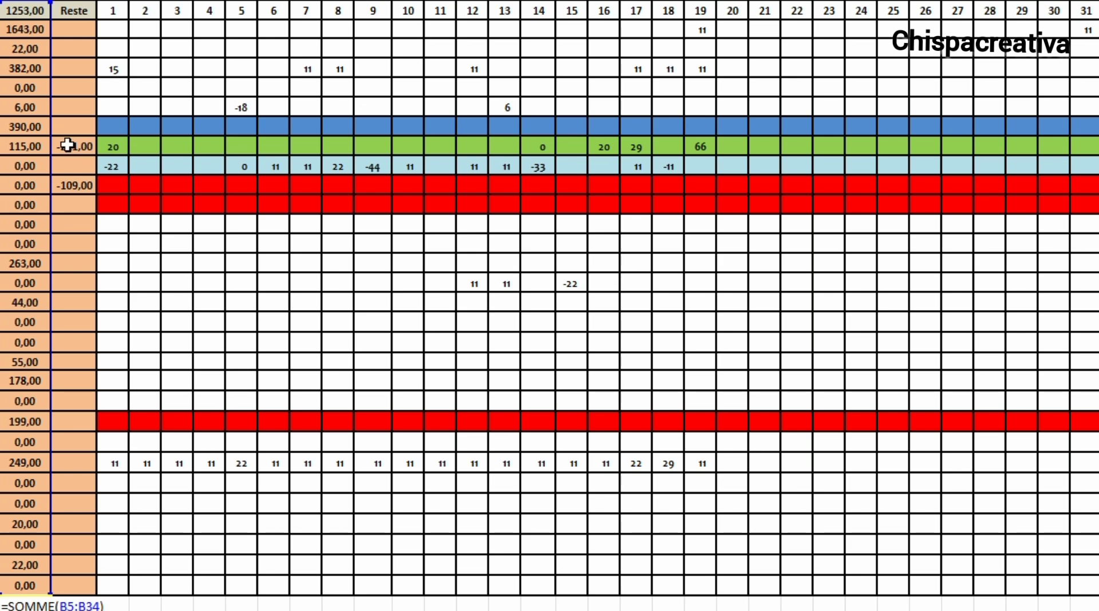
{"action": "left_click", "coordinate": [360, 380]}
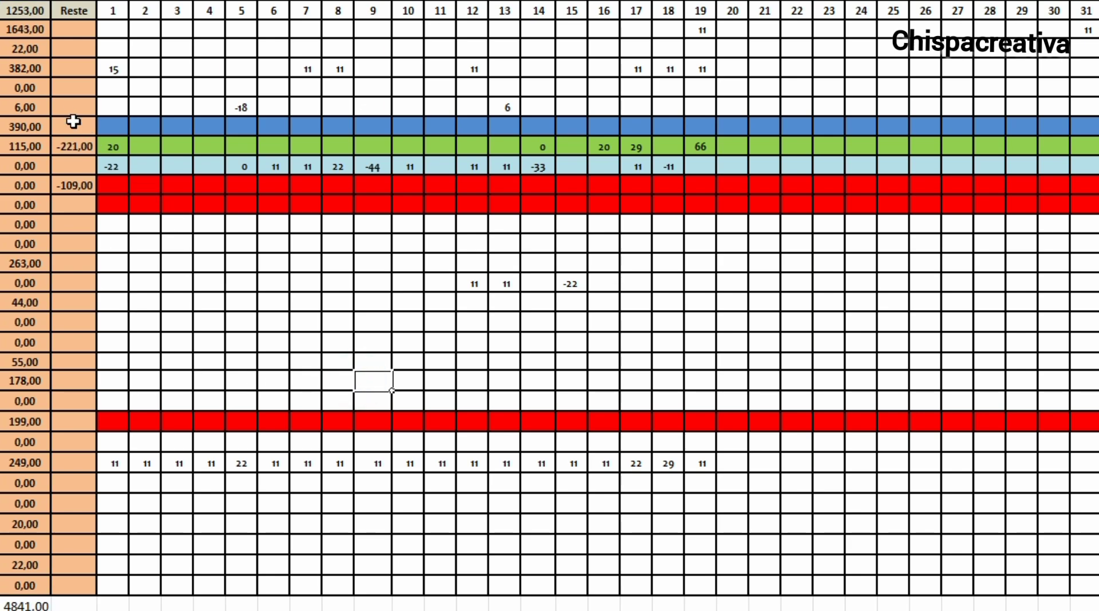
{"action": "left_click", "coordinate": [28, 30]}
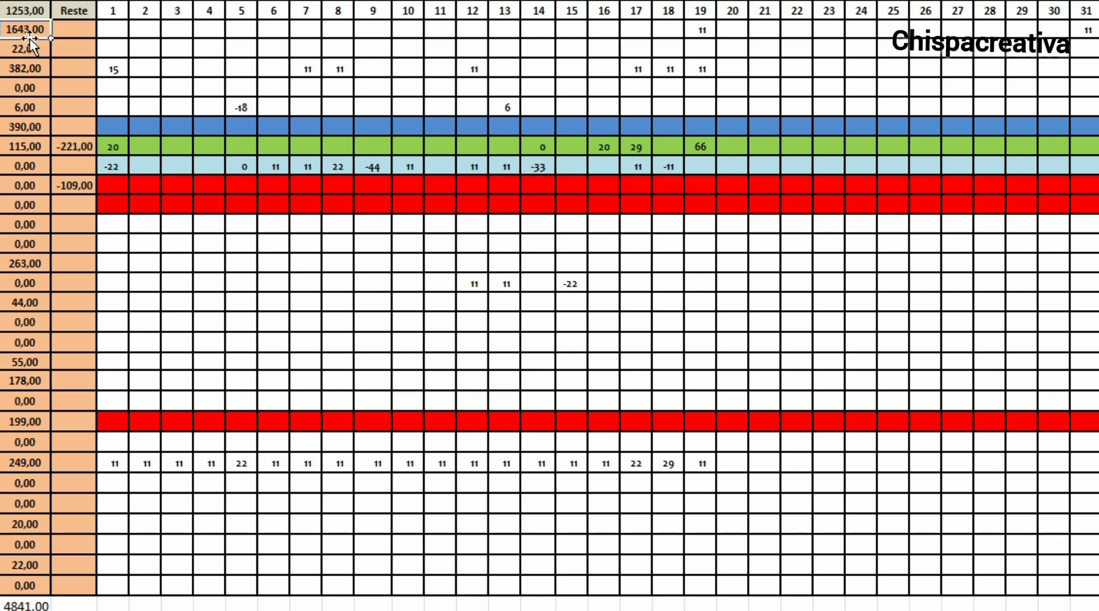
{"action": "double_click", "coordinate": [29, 31]}
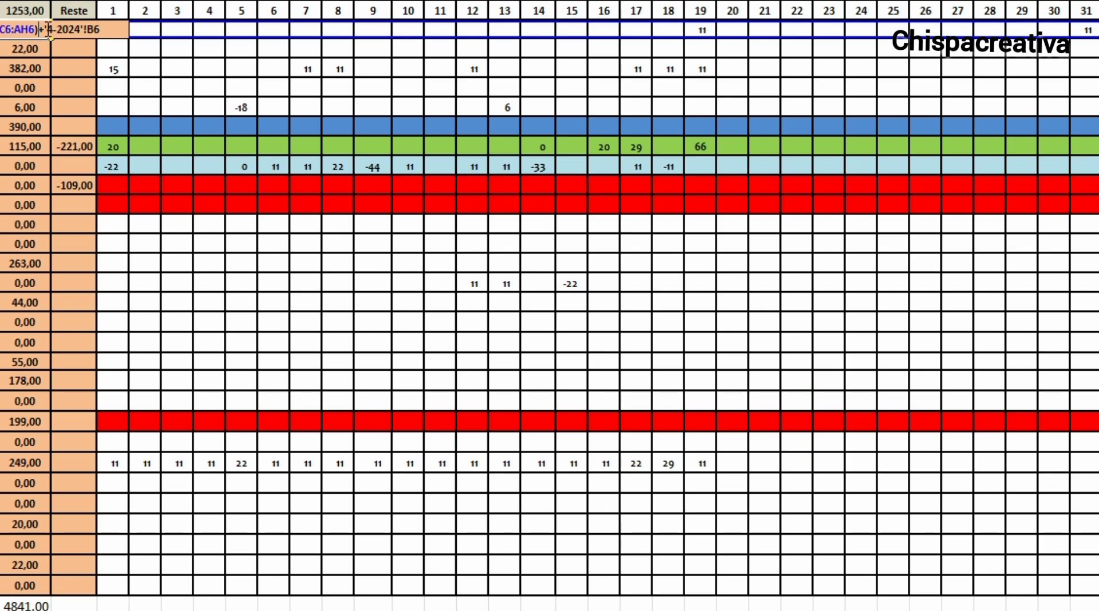
{"action": "left_click_drag", "start_coordinate": [37, 28], "coordinate": [58, 30]}
{"action": "left_click_drag", "start_coordinate": [38, 28], "coordinate": [58, 20]}
{"action": "left_click_drag", "start_coordinate": [88, 28], "coordinate": [94, 28]}
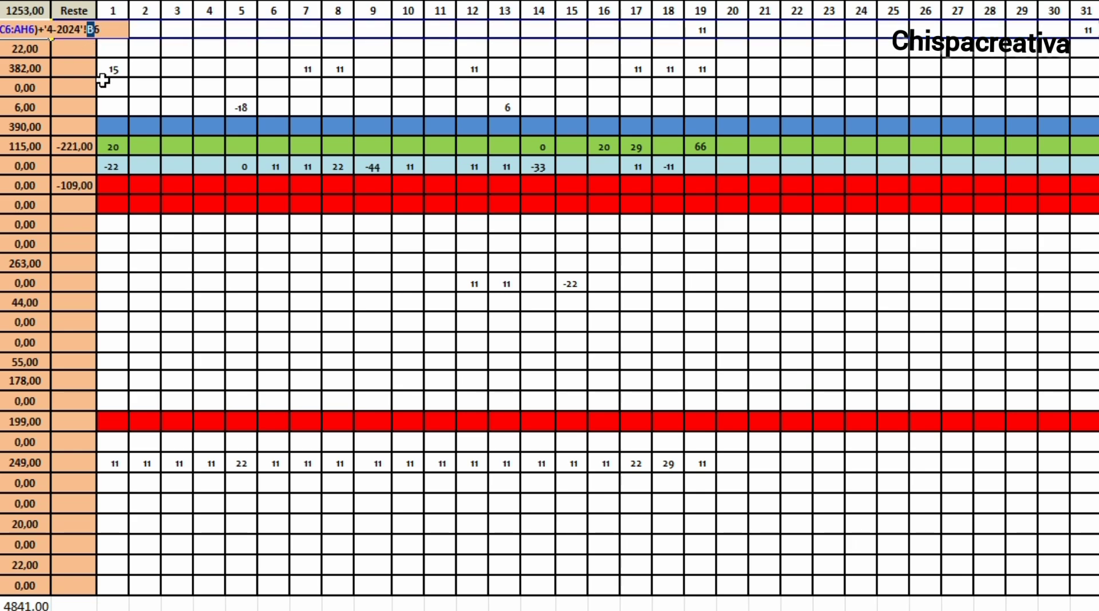
{"action": "key", "text": "Return"}
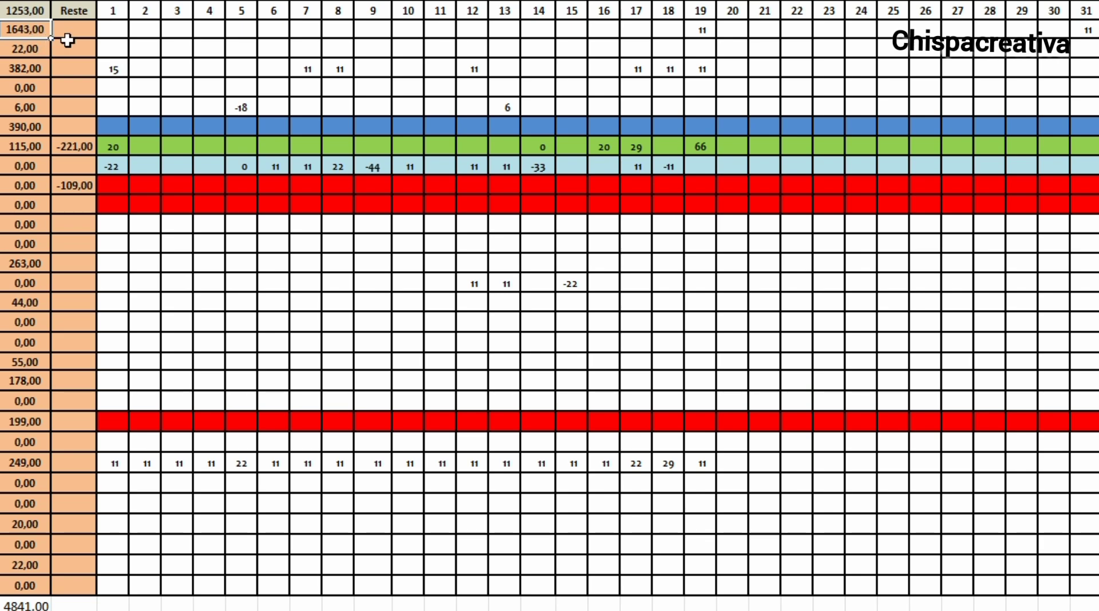
Delete the 11 from day 19 of the first category row.
{"action": "left_click", "coordinate": [159, 34]}
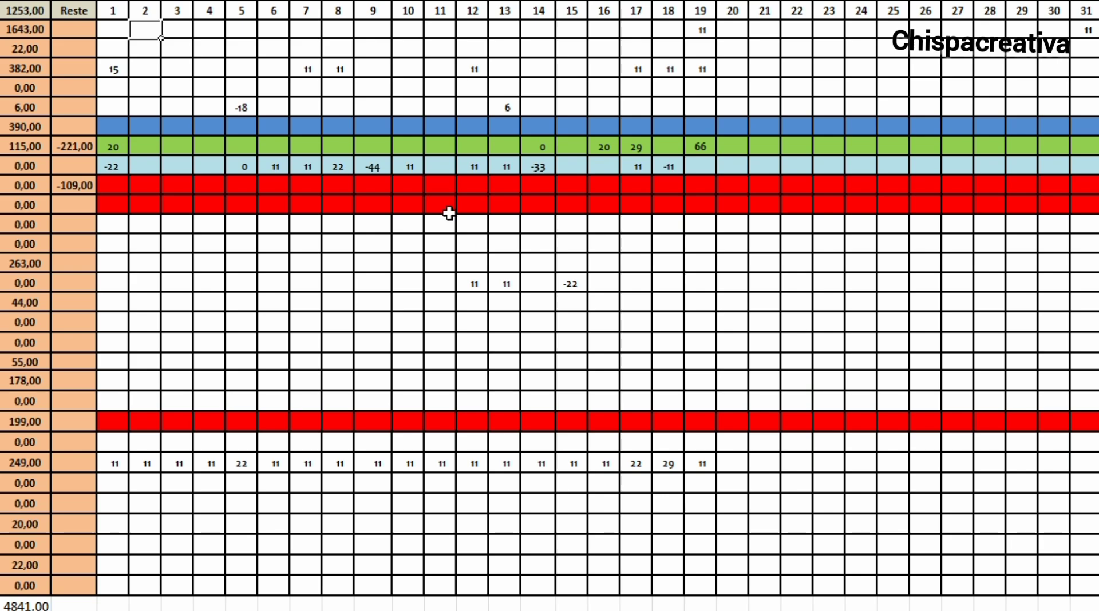
{"action": "left_click_drag", "start_coordinate": [446, 207], "coordinate": [472, 206]}
{"action": "left_click", "coordinate": [783, 241]}
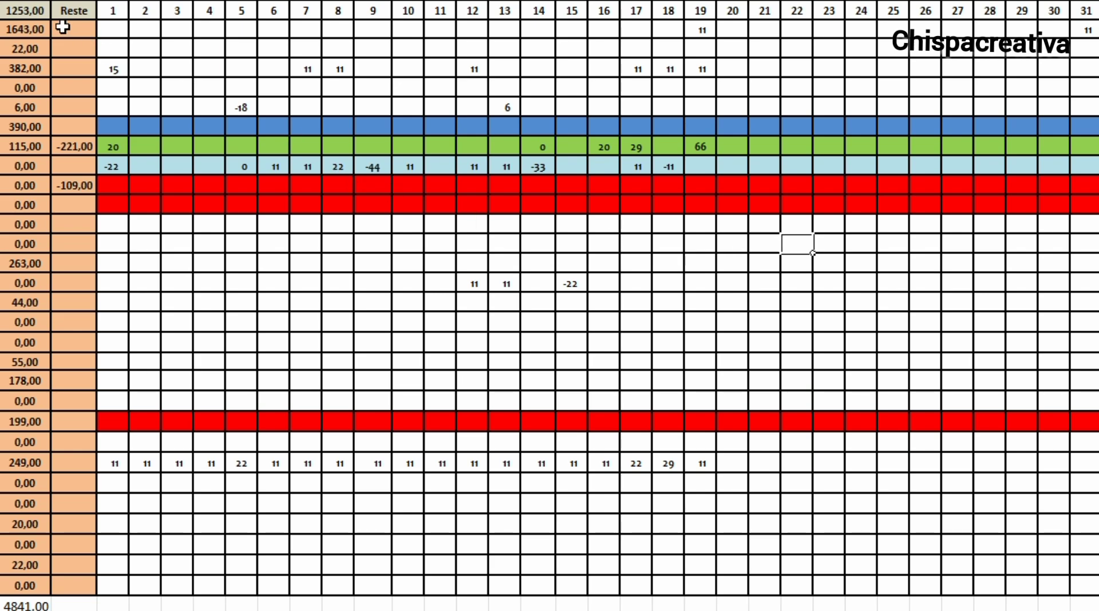
{"action": "left_click", "coordinate": [27, 30]}
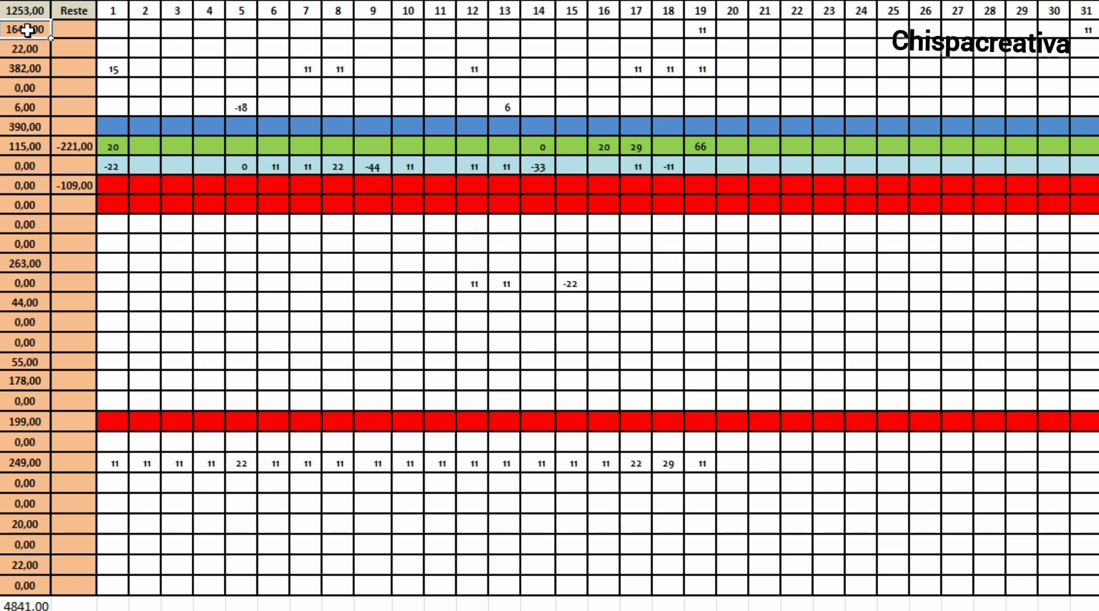
{"action": "left_click", "coordinate": [702, 27]}
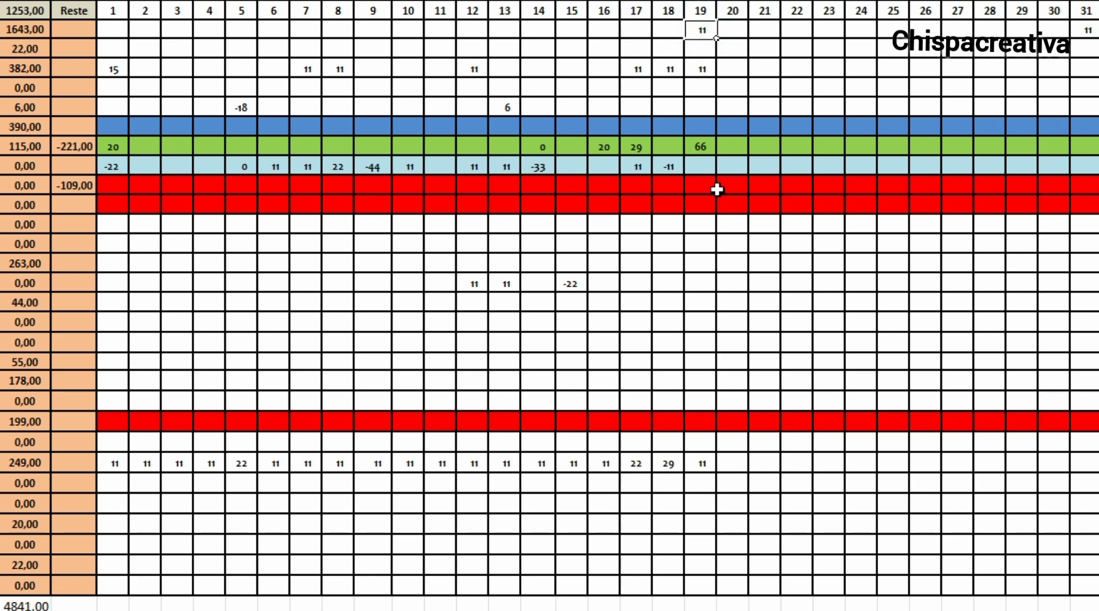
{"action": "key", "text": "Delete"}
Test a -1632 entry on day 19 to zero the row, then delete it to restore 1632,00.
{"action": "type", "text": "-16"}
{"action": "type", "text": "32"}
{"action": "key", "text": "Return"}
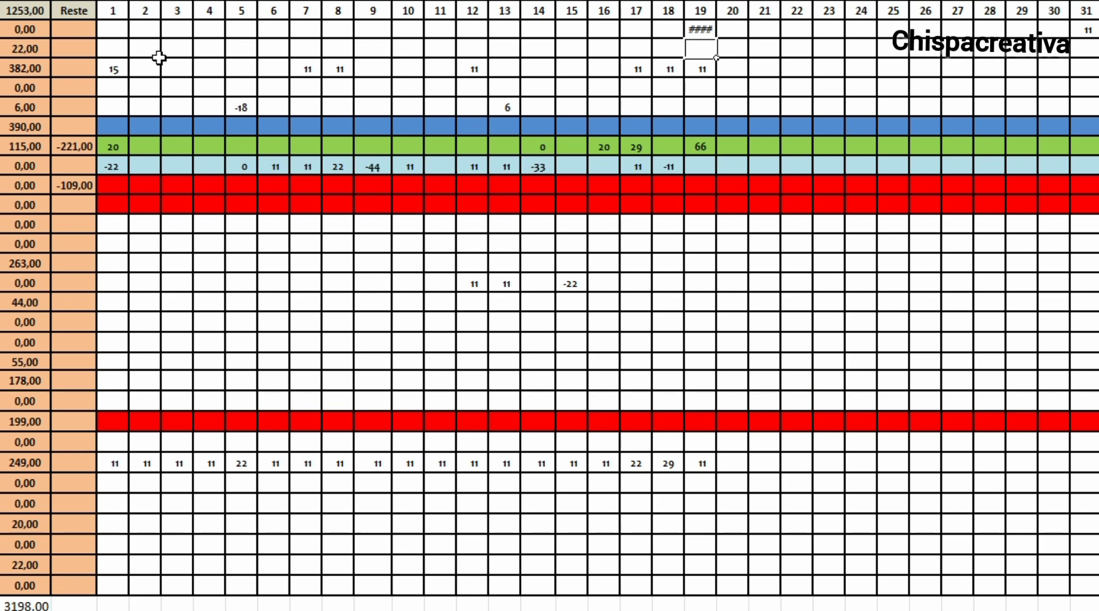
{"action": "left_click", "coordinate": [41, 29]}
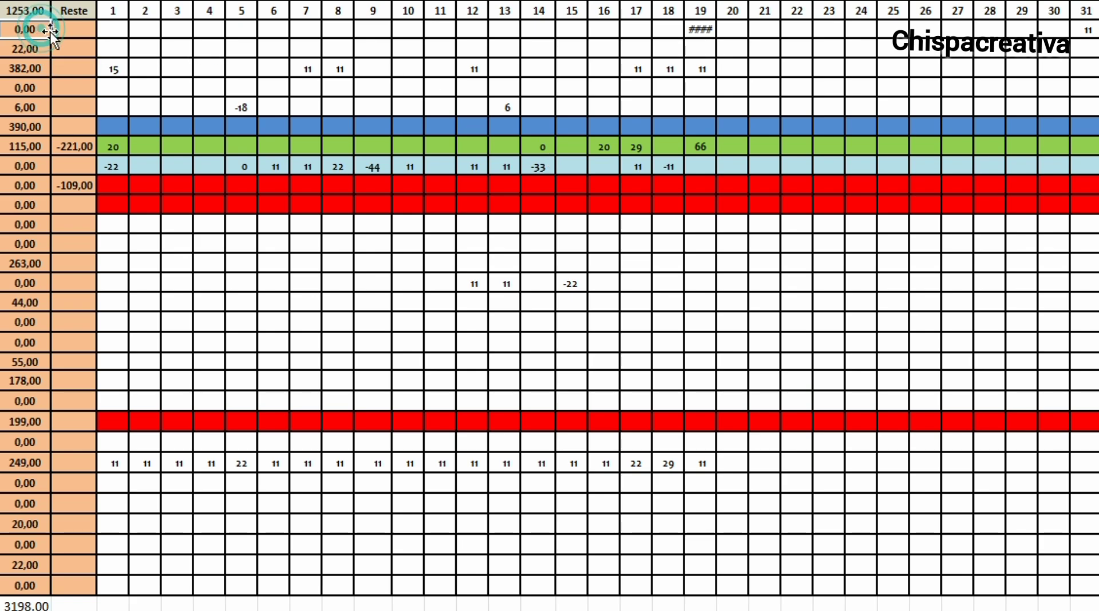
{"action": "left_click", "coordinate": [710, 25]}
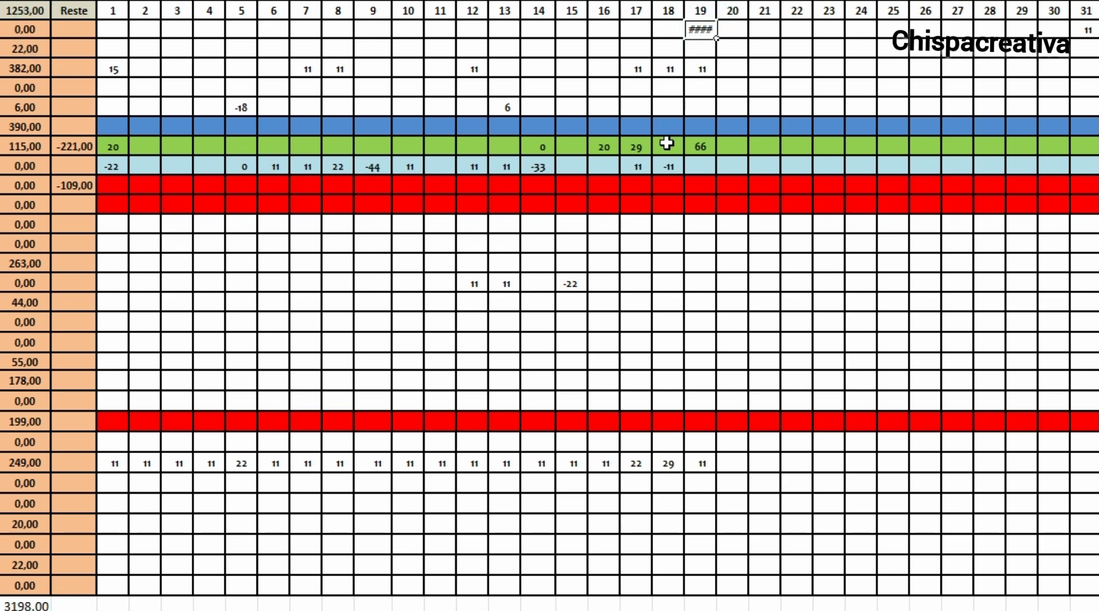
{"action": "key", "text": "Delete"}
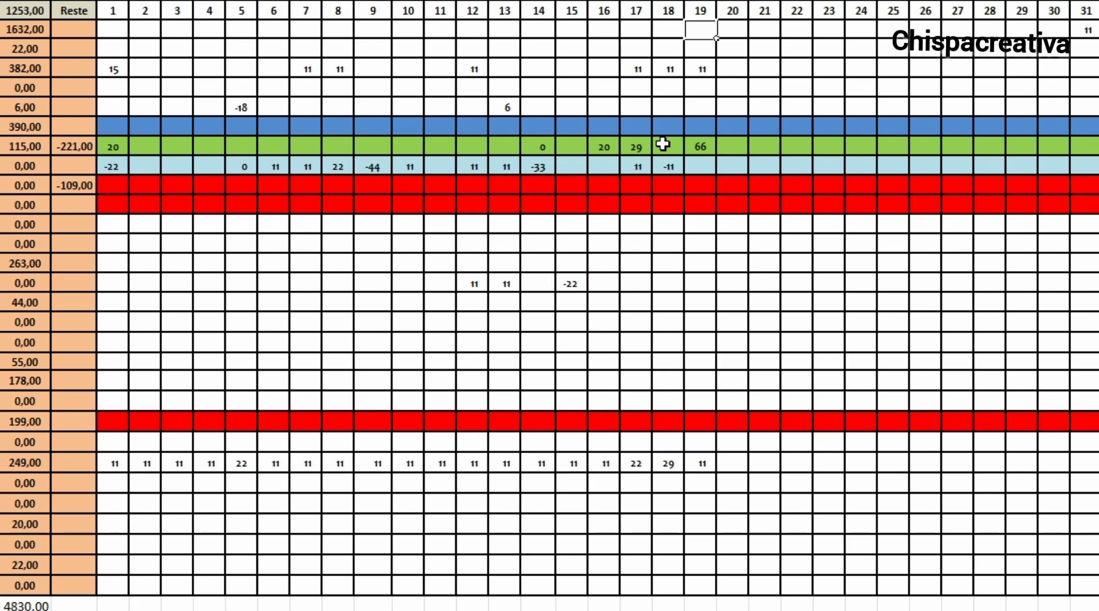
{"action": "key", "text": "Down"}
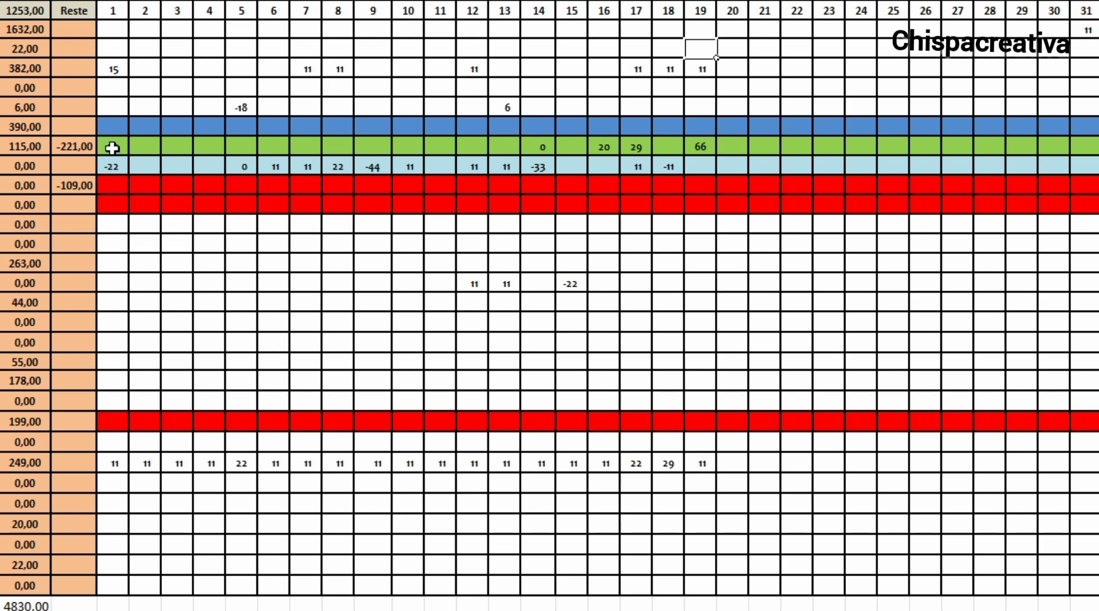
{"action": "left_click", "coordinate": [82, 143]}
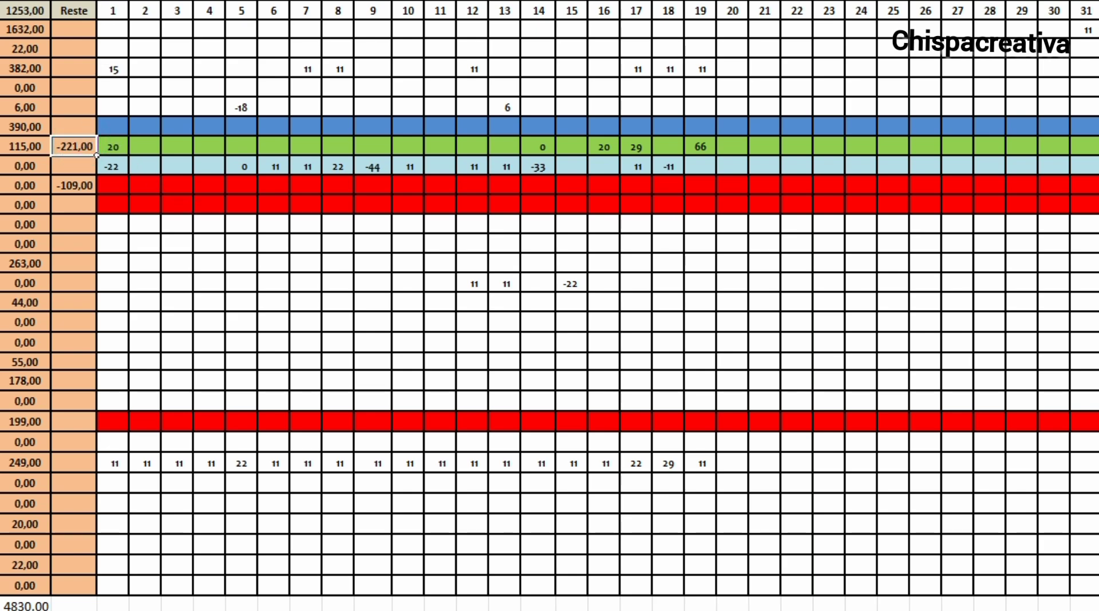
{"action": "left_click", "coordinate": [12, 147]}
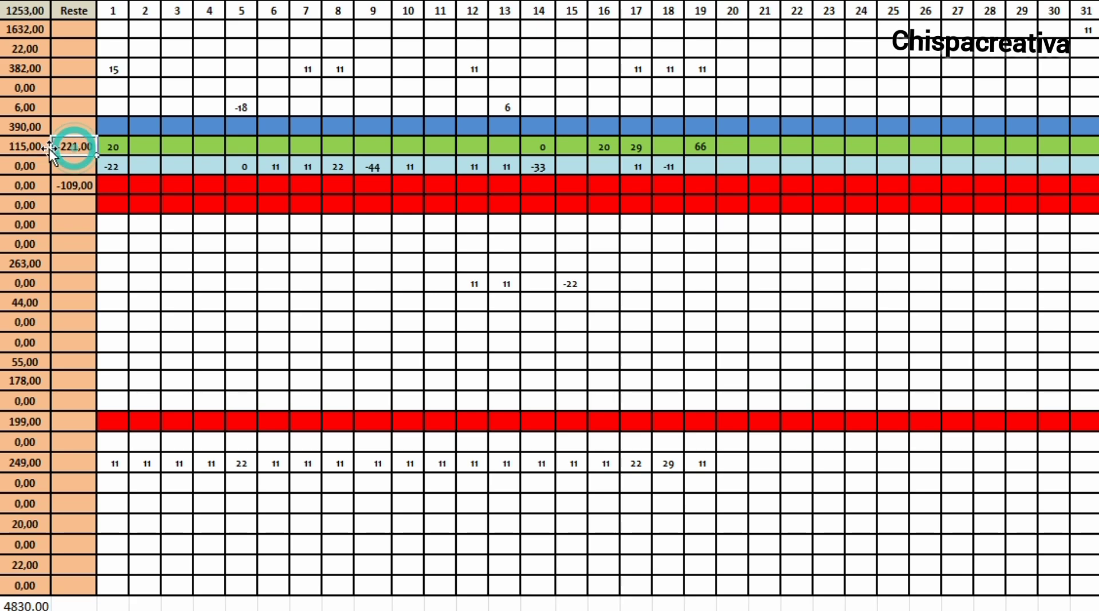
{"action": "left_click", "coordinate": [69, 147]}
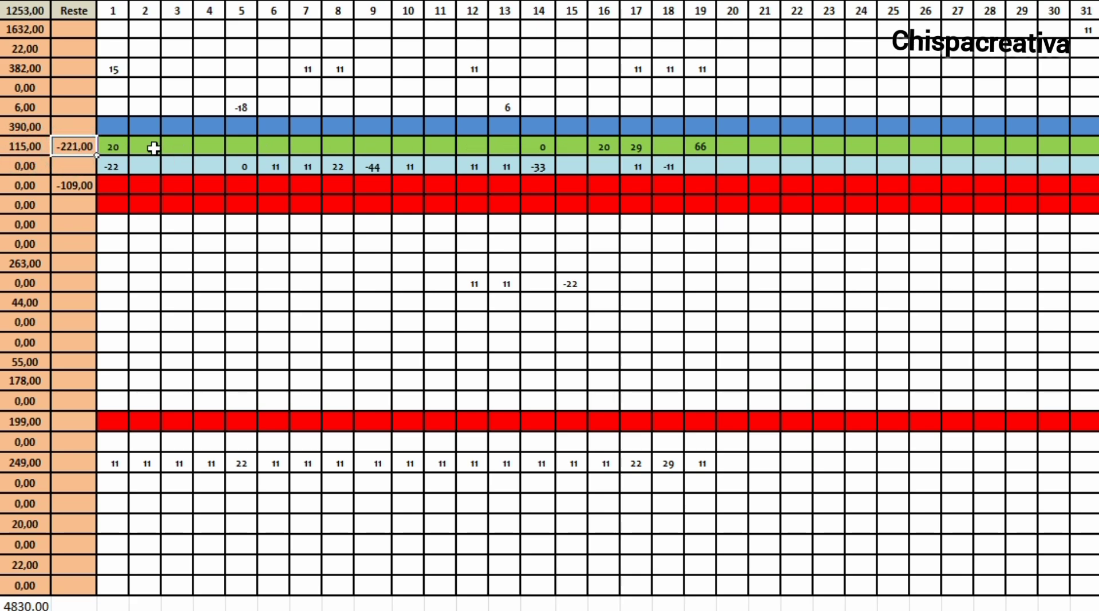
{"action": "left_click", "coordinate": [31, 150]}
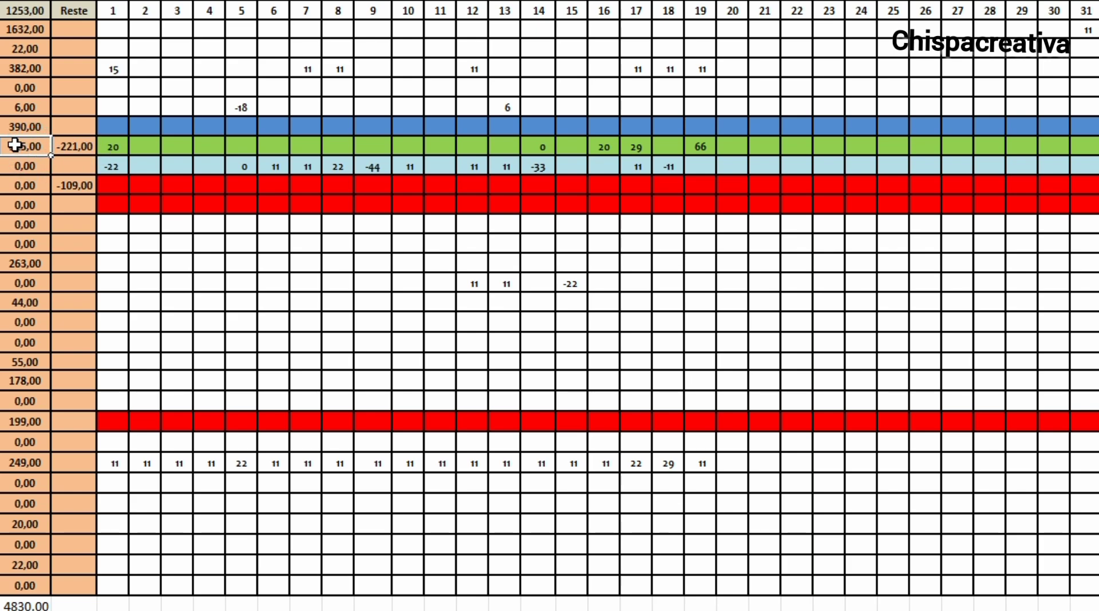
{"action": "double_click", "coordinate": [28, 146]}
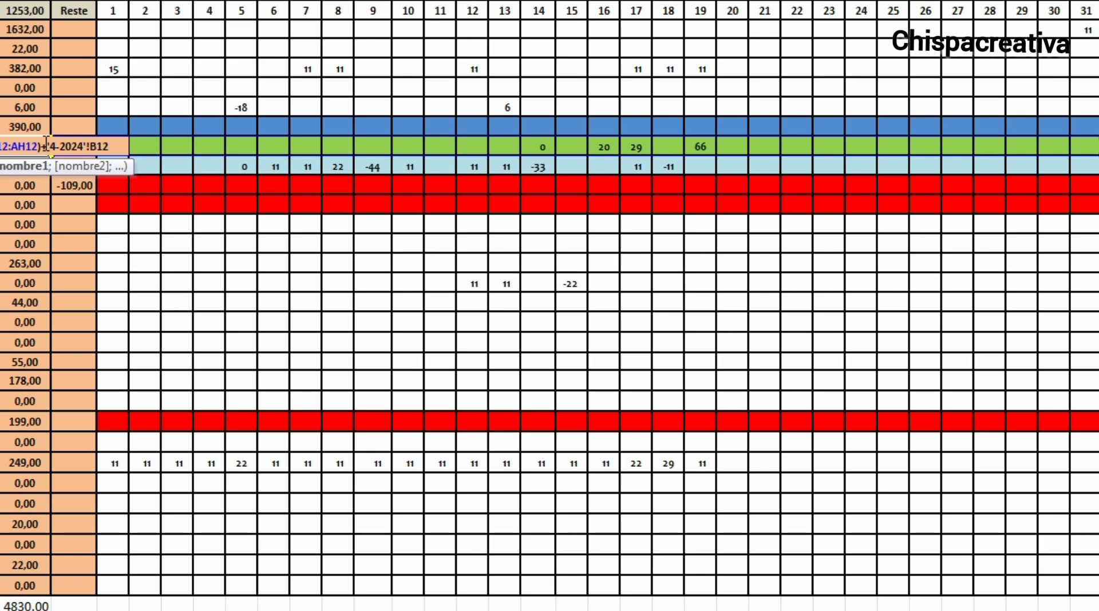
{"action": "double_click", "coordinate": [42, 146]}
{"action": "mouse_move", "coordinate": [42, 146]}
{"action": "left_mouse_down"}
{"action": "mouse_move", "coordinate": [118, 147]}
{"action": "mouse_move", "coordinate": [109, 152]}
{"action": "left_mouse_up"}
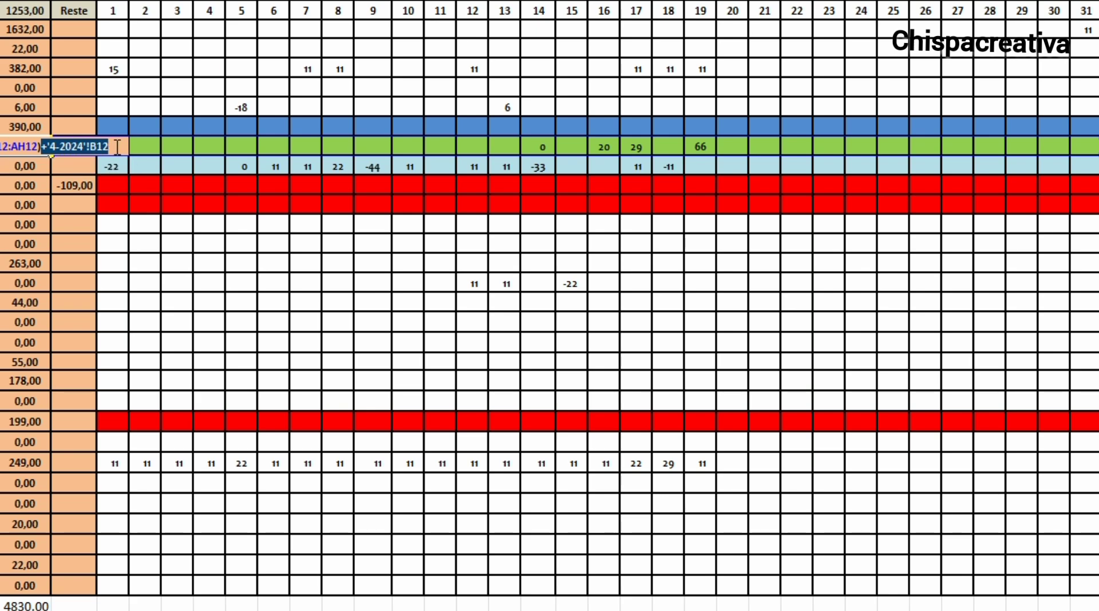
{"action": "key", "text": "Return"}
{"action": "left_click", "coordinate": [73, 147]}
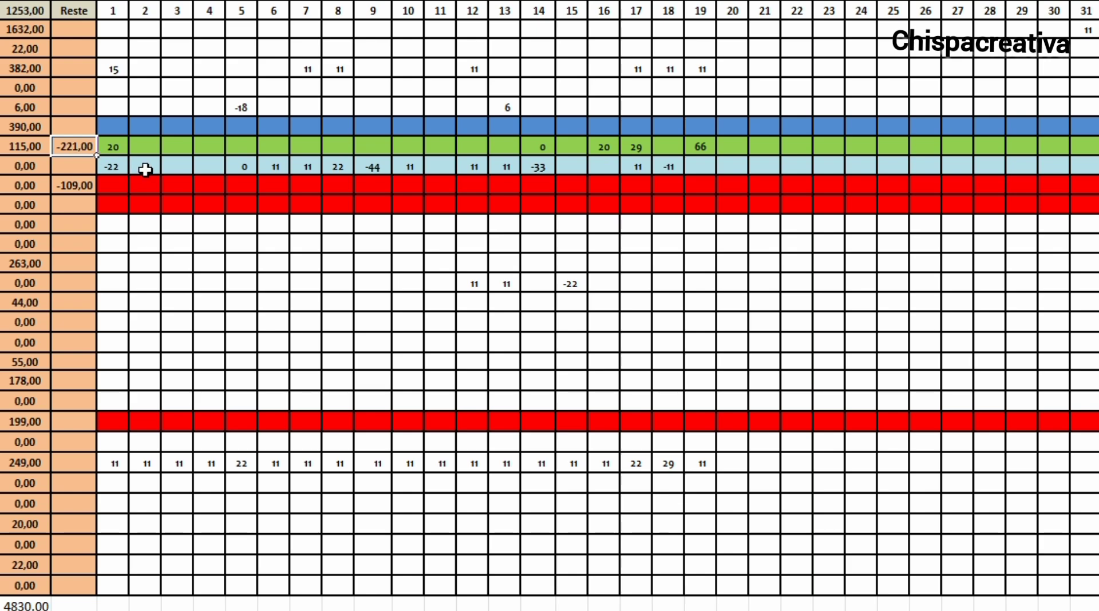
{"action": "left_click", "coordinate": [256, 270]}
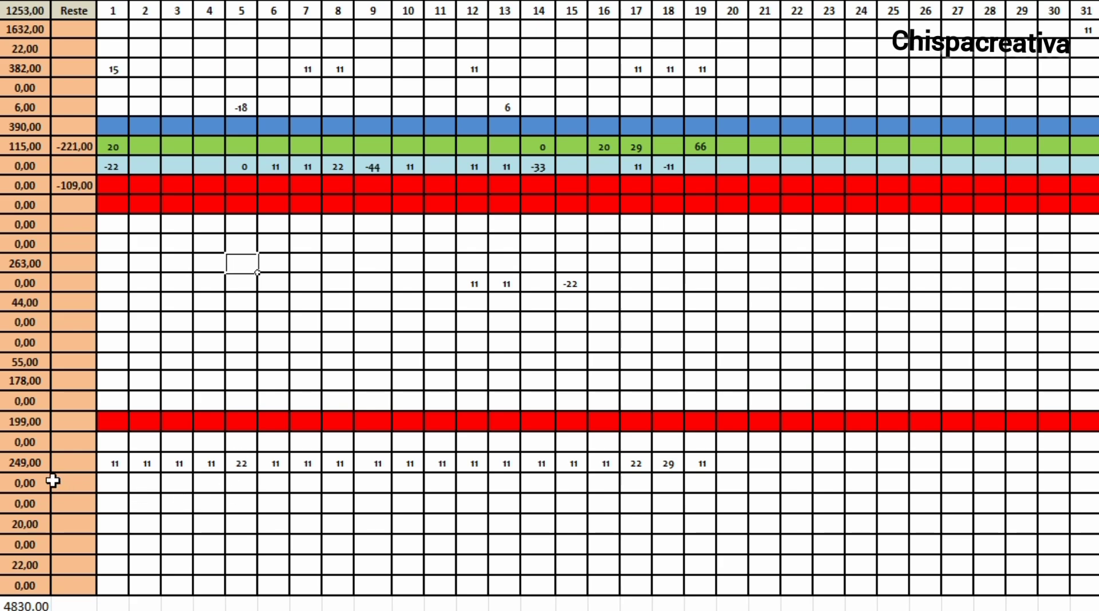
{"action": "left_click", "coordinate": [35, 462]}
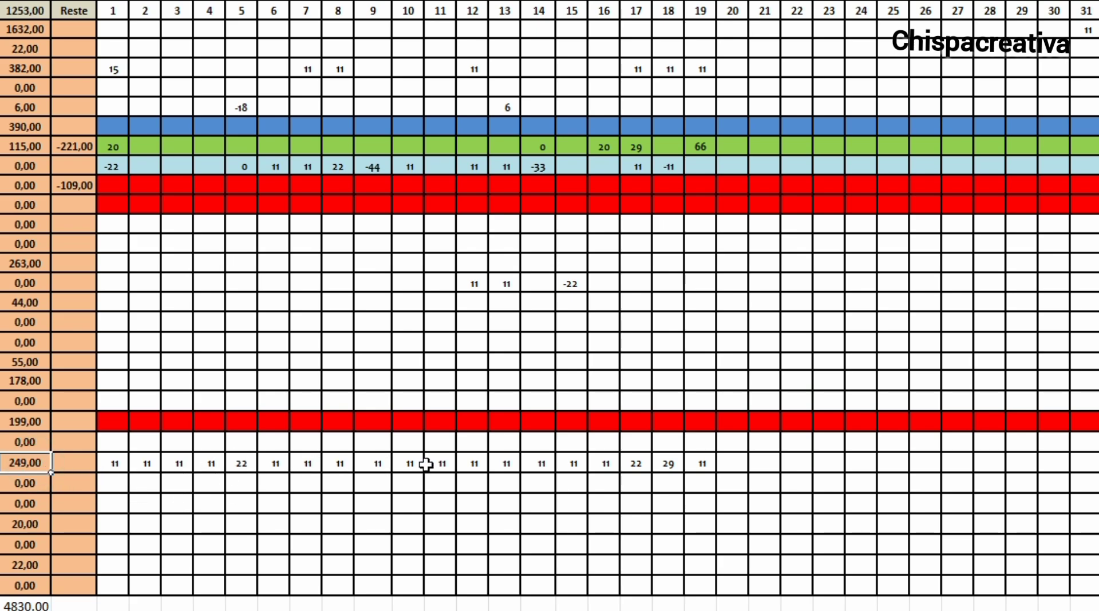
{"action": "left_click", "coordinate": [703, 463]}
{"action": "type", "text": "11"}
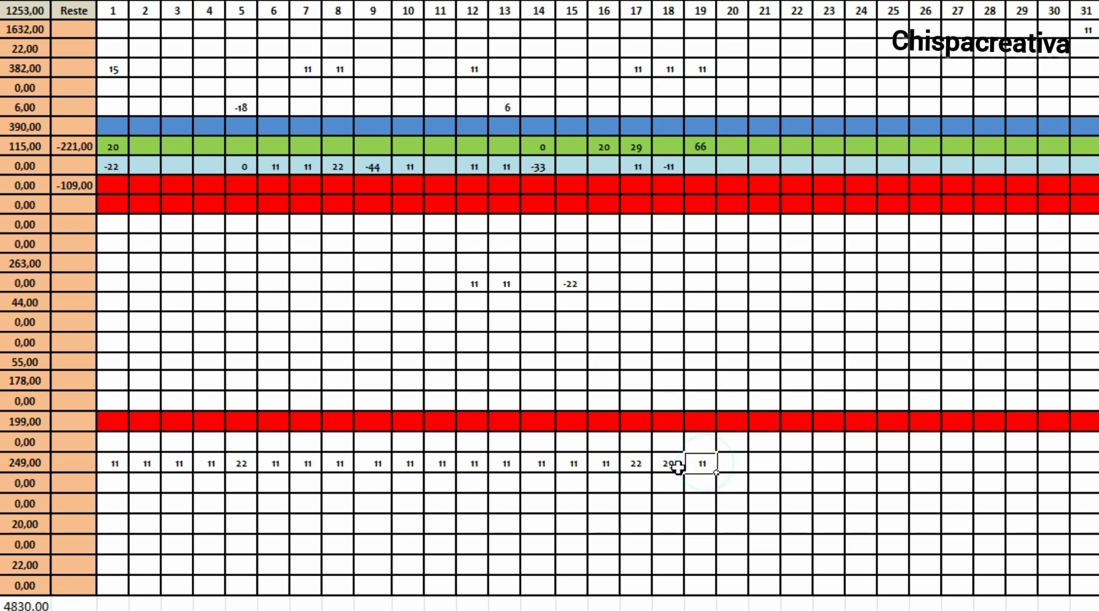
{"action": "left_click", "coordinate": [634, 467]}
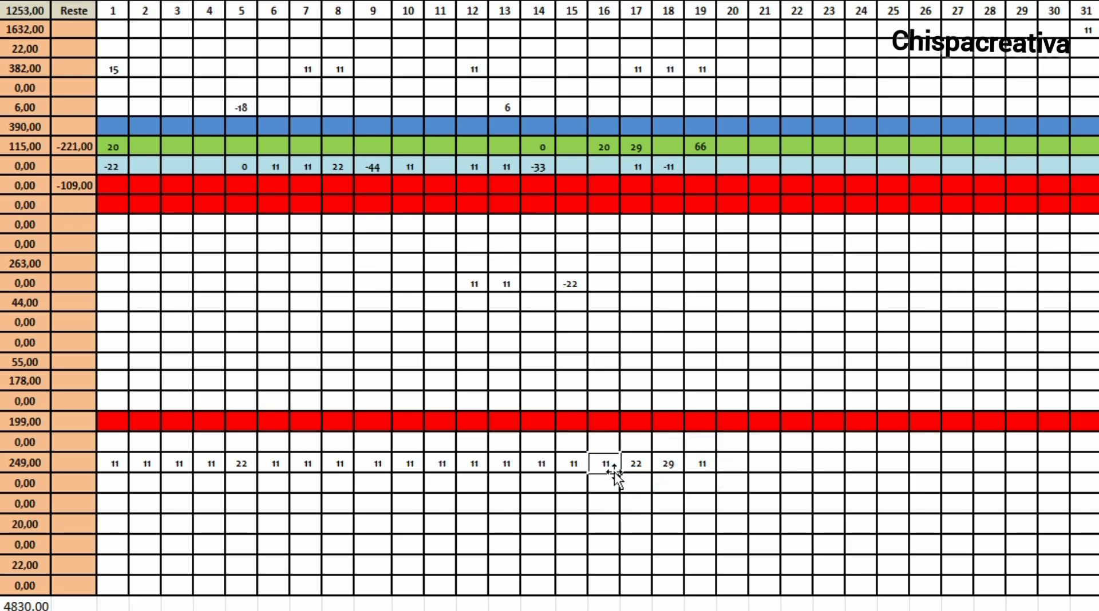
{"action": "left_click", "coordinate": [533, 468]}
{"action": "left_click", "coordinate": [438, 461]}
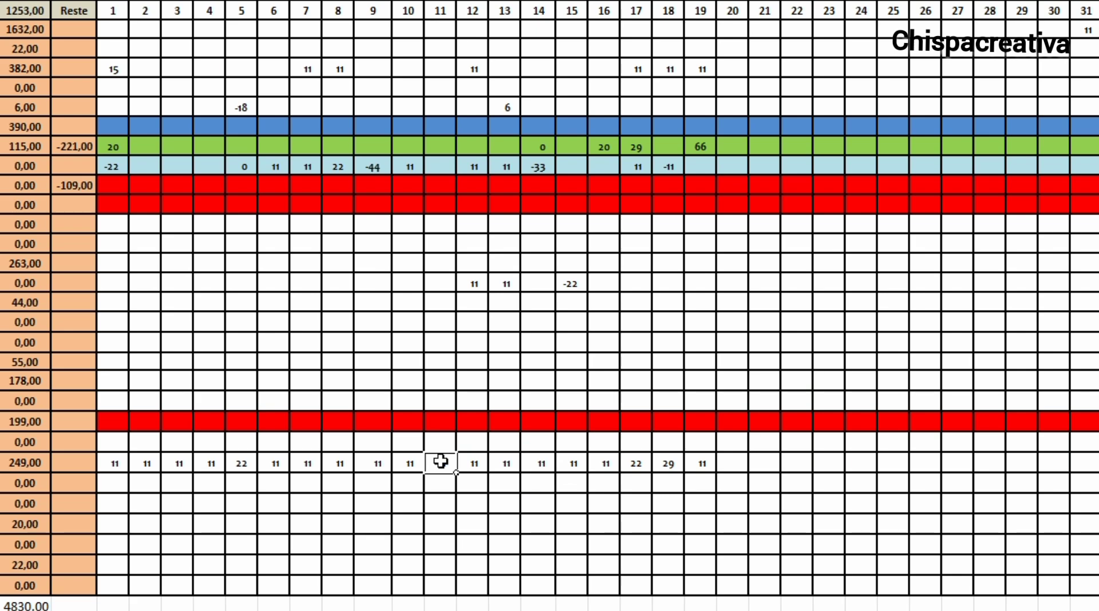
{"action": "key", "text": "BackSpace"}
{"action": "key", "text": "Return"}
{"action": "left_click", "coordinate": [433, 461]}
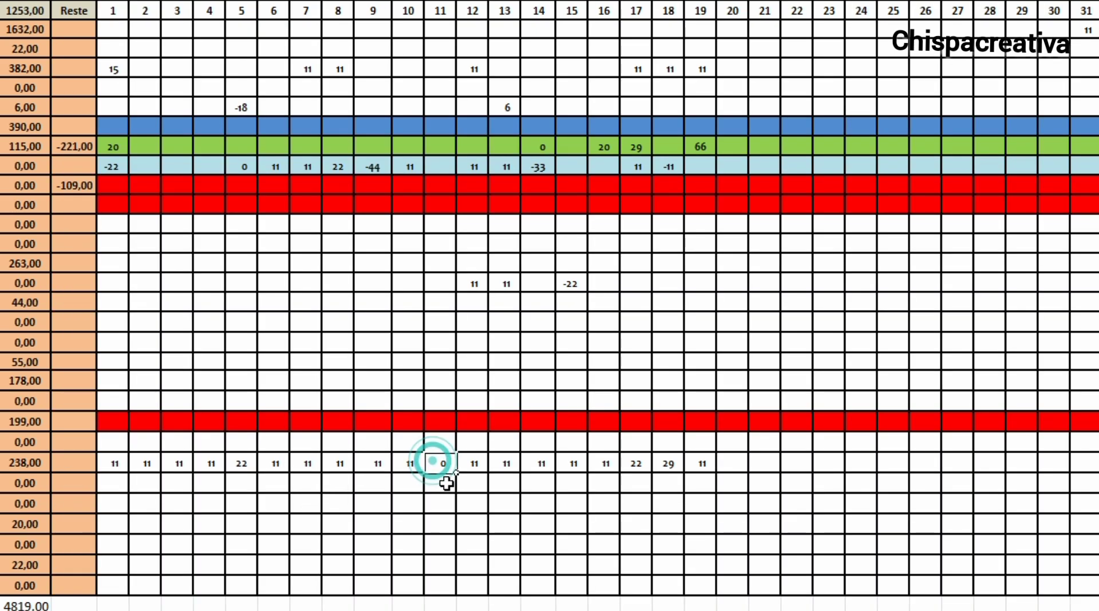
{"action": "type", "text": "1"}
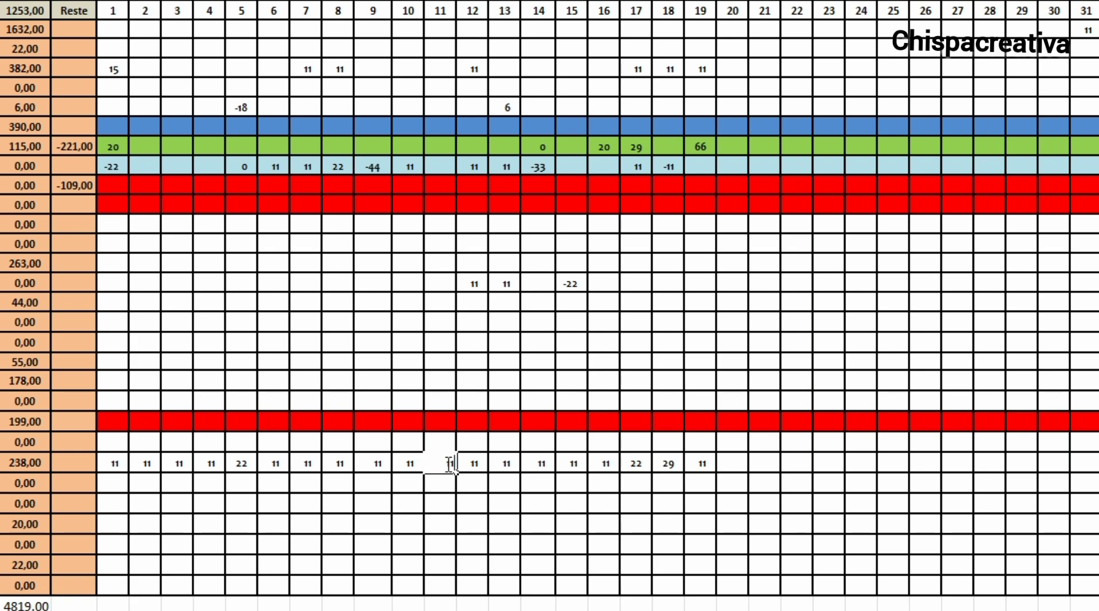
{"action": "type", "text": "1"}
{"action": "key", "text": "Return"}
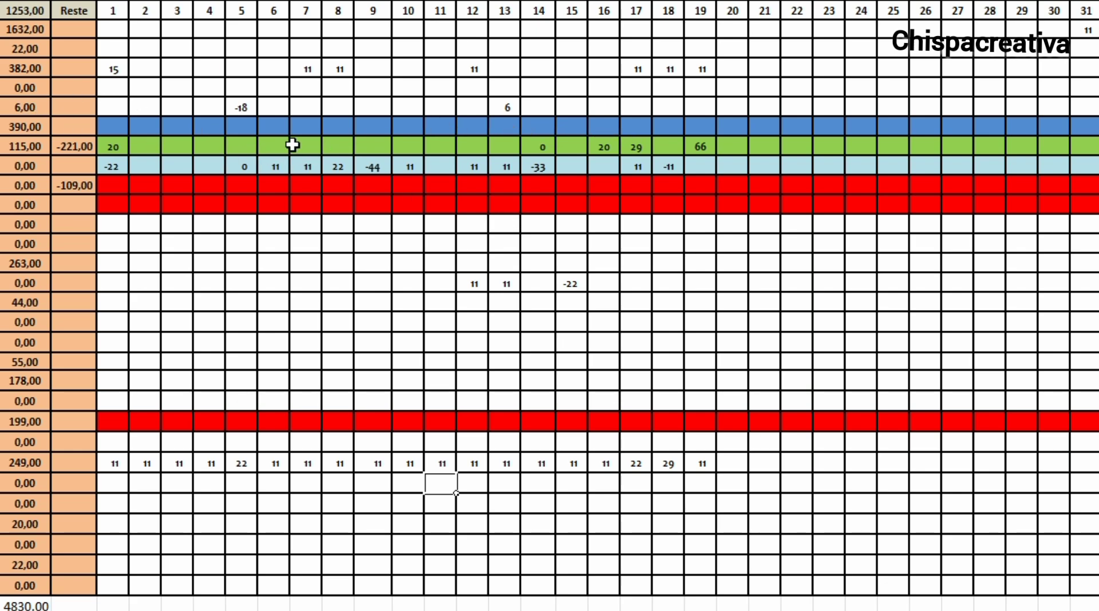
Correct the 390,00 total's formula to =SUM(C11:AH11)+'4-2024'!B11 by adding the missing parenthesis.
{"action": "left_click", "coordinate": [35, 125]}
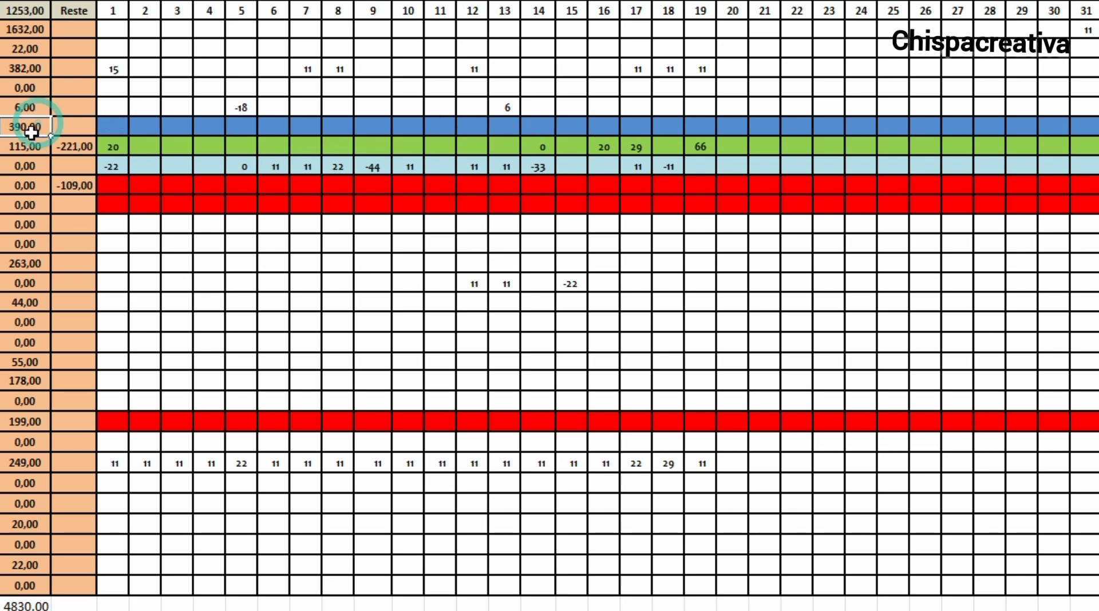
{"action": "double_click", "coordinate": [32, 132]}
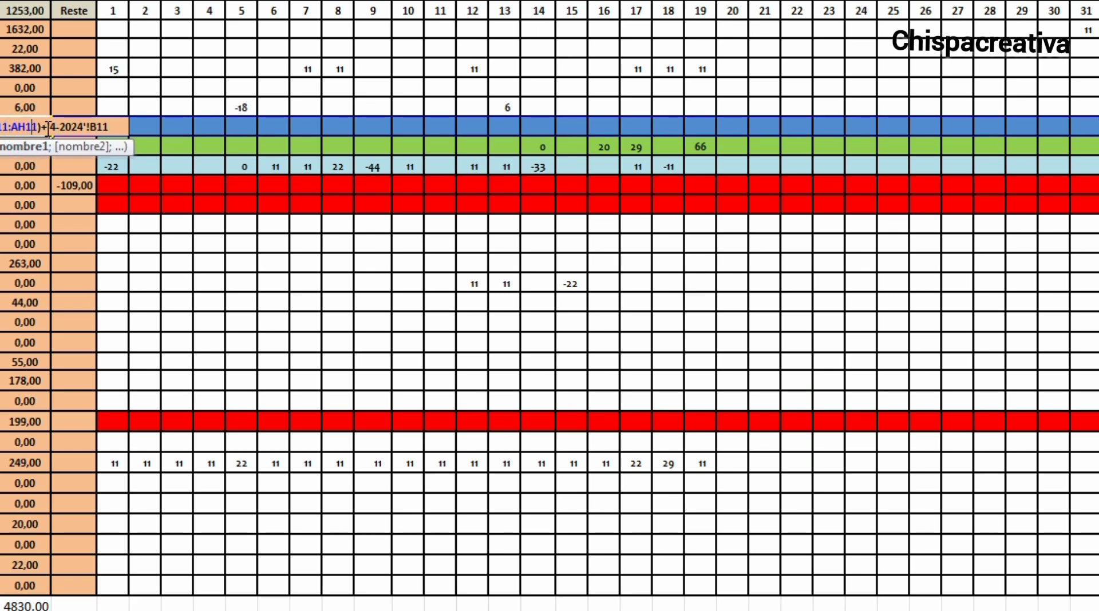
{"action": "left_click_drag", "start_coordinate": [42, 125], "coordinate": [106, 126]}
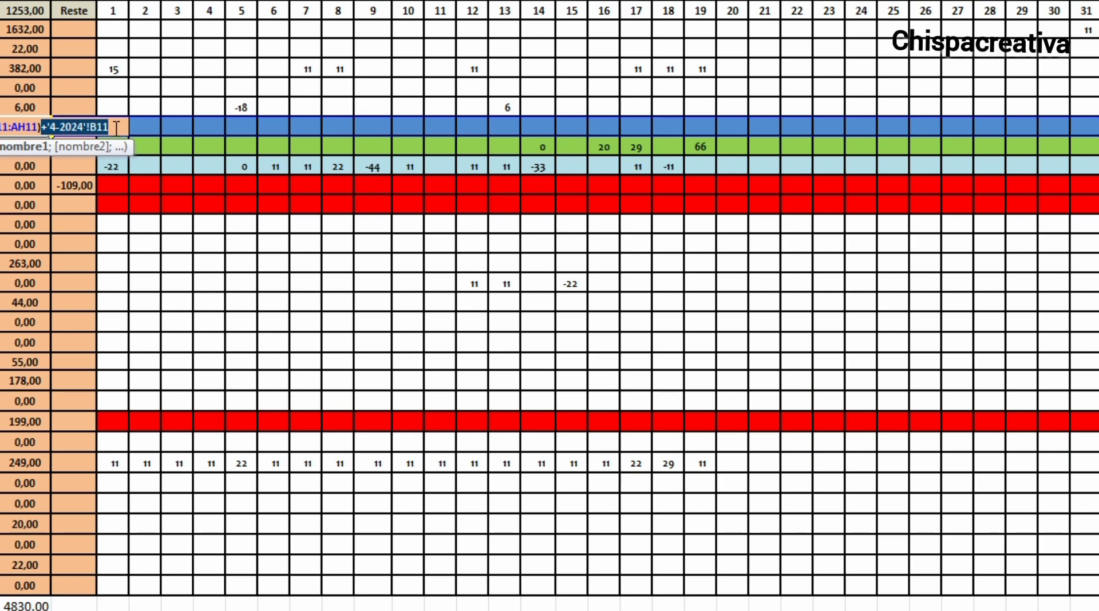
{"action": "left_click_drag", "start_coordinate": [107, 126], "coordinate": [121, 128]}
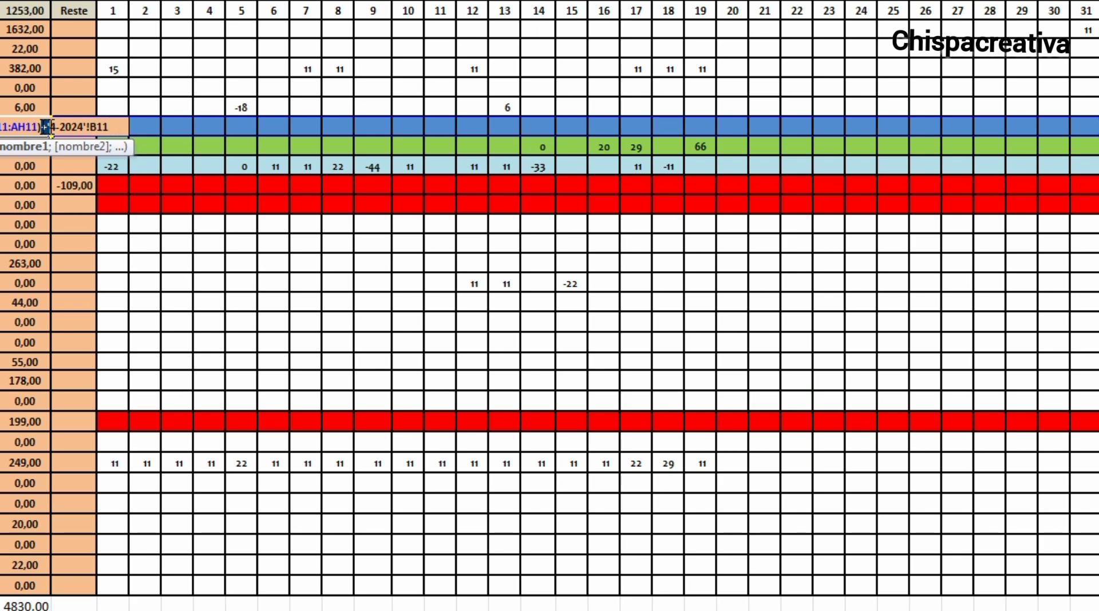
{"action": "left_click", "coordinate": [39, 128]}
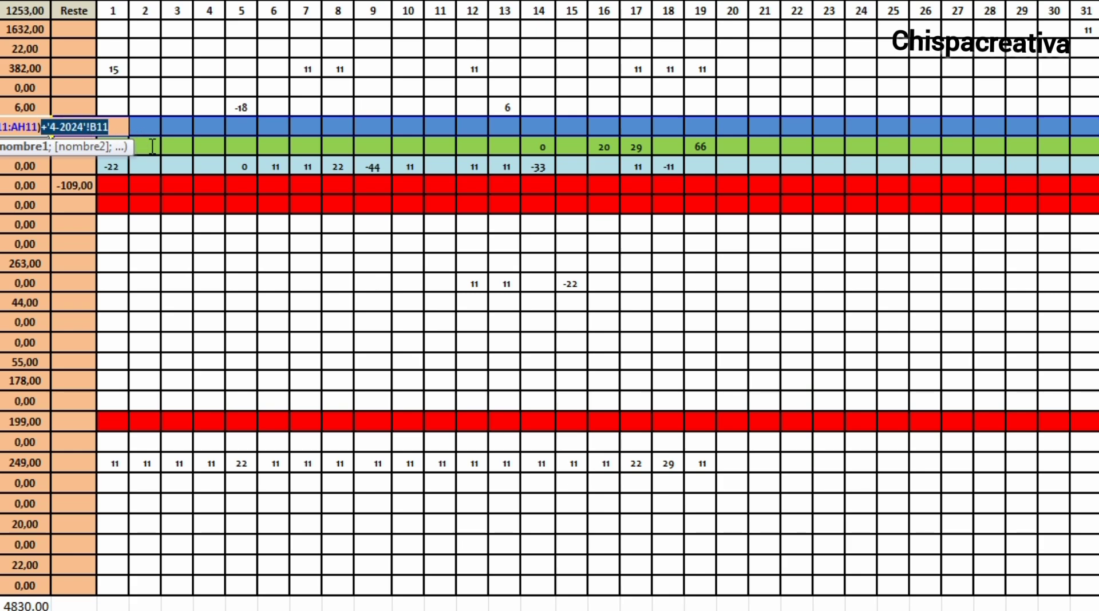
{"action": "type", "text": ")"}
{"action": "left_click", "coordinate": [150, 137], "text": "shift"}
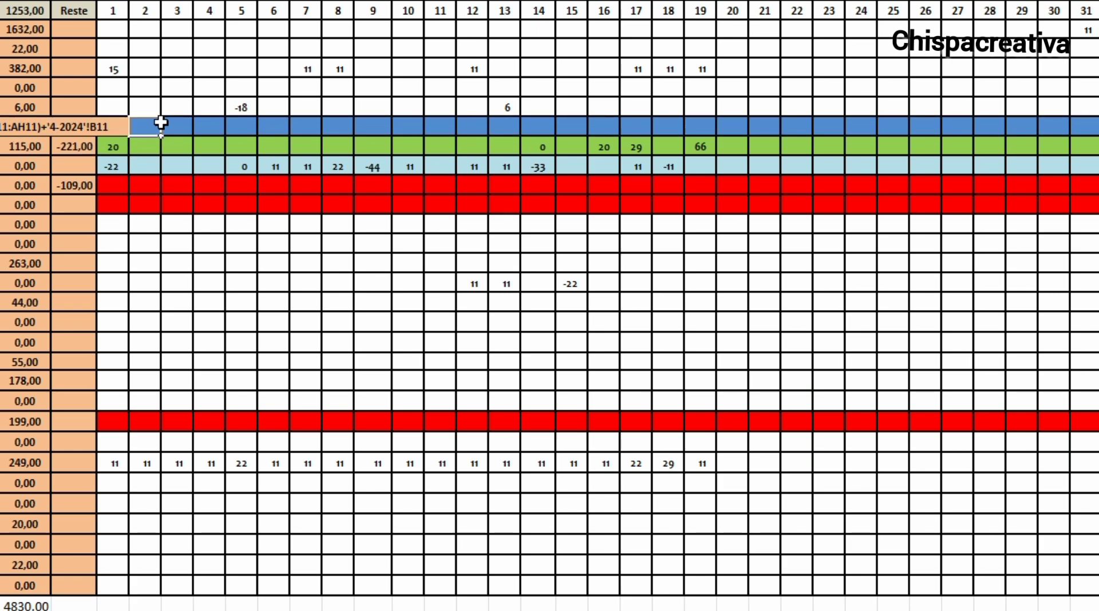
{"action": "left_click", "coordinate": [161, 122]}
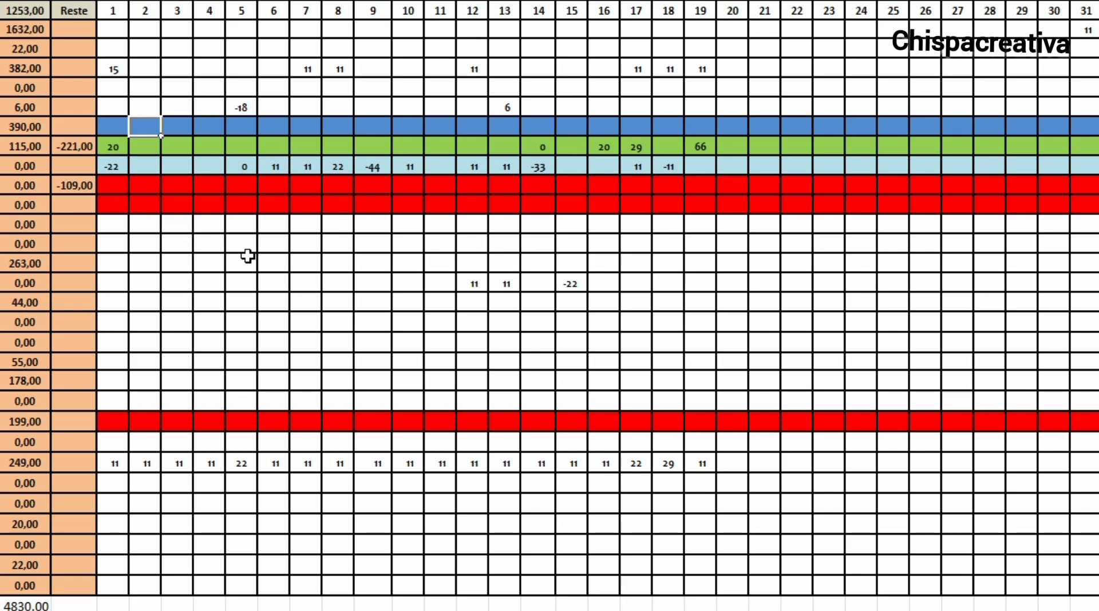
{"action": "left_click", "coordinate": [23, 64]}
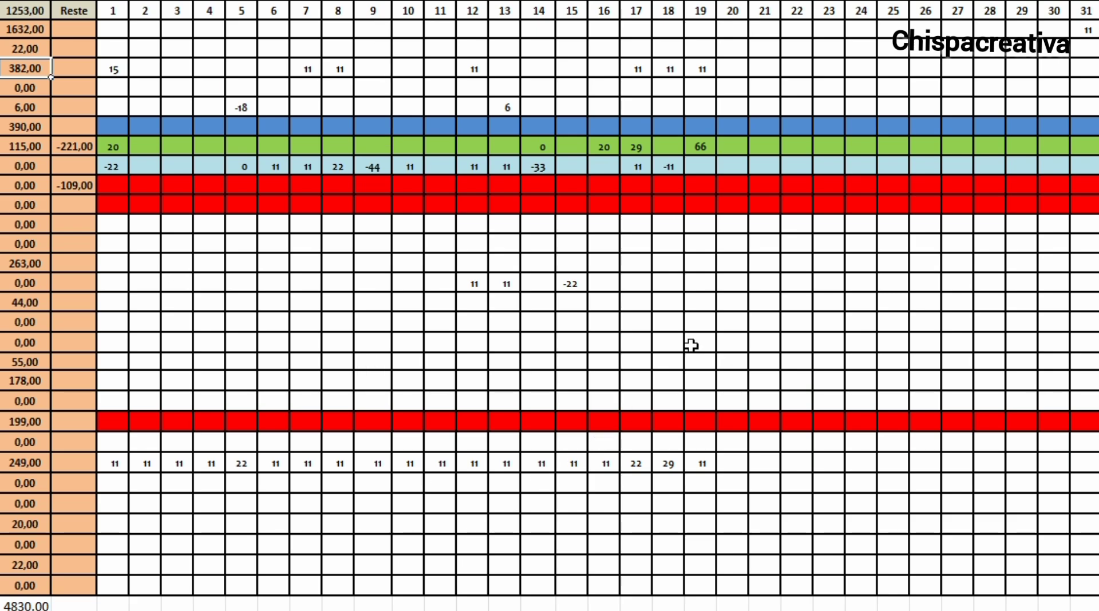
{"action": "left_click", "coordinate": [696, 314]}
{"action": "left_click", "coordinate": [388, 347]}
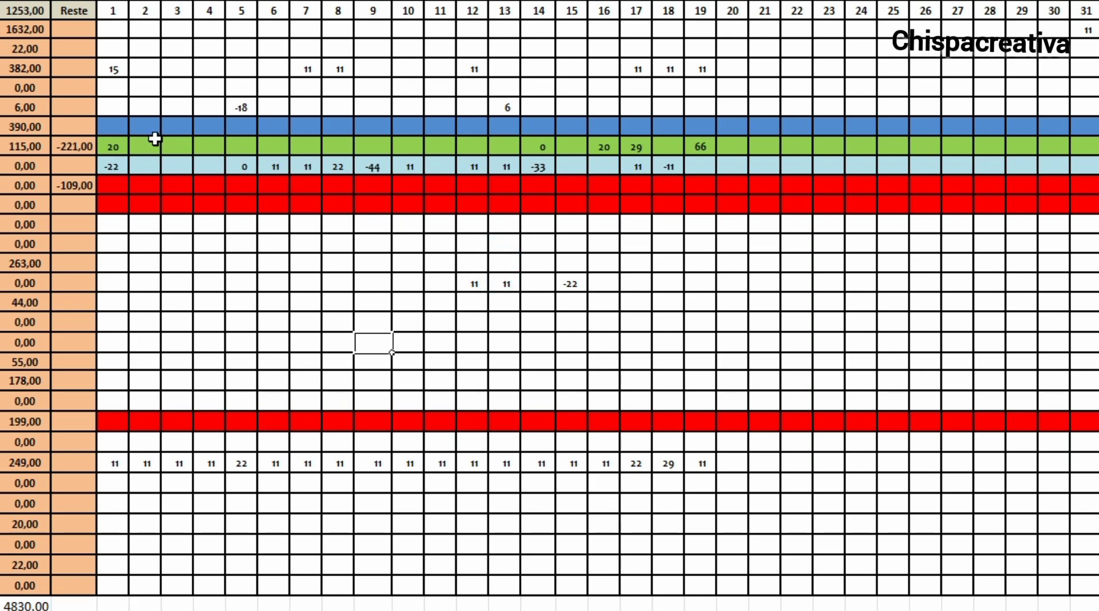
{"action": "left_click_drag", "start_coordinate": [107, 126], "coordinate": [1090, 124]}
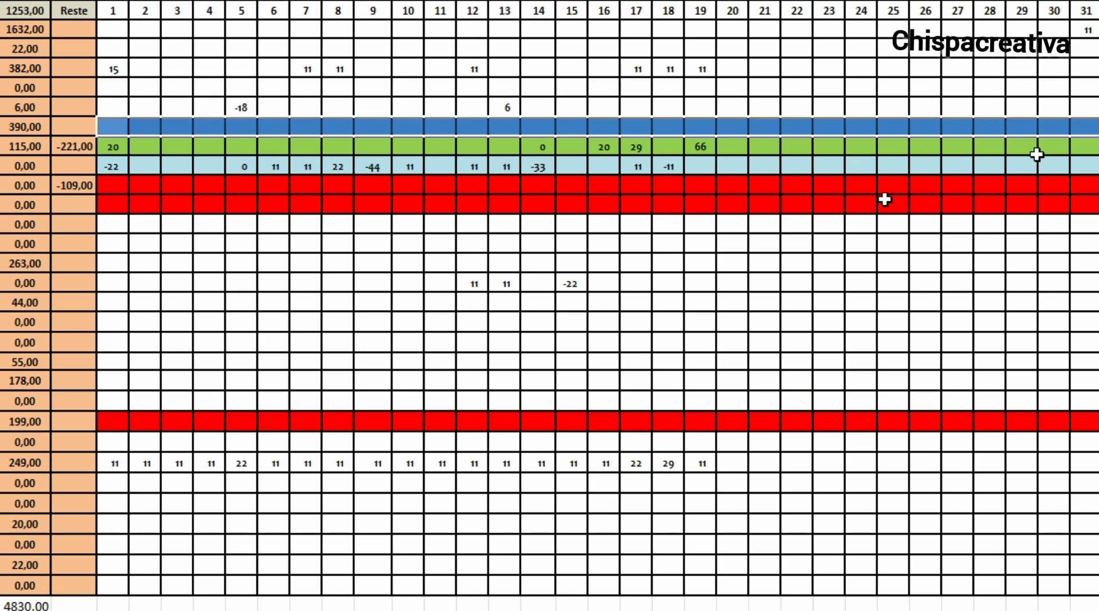
{"action": "left_click_drag", "start_coordinate": [108, 148], "coordinate": [973, 147]}
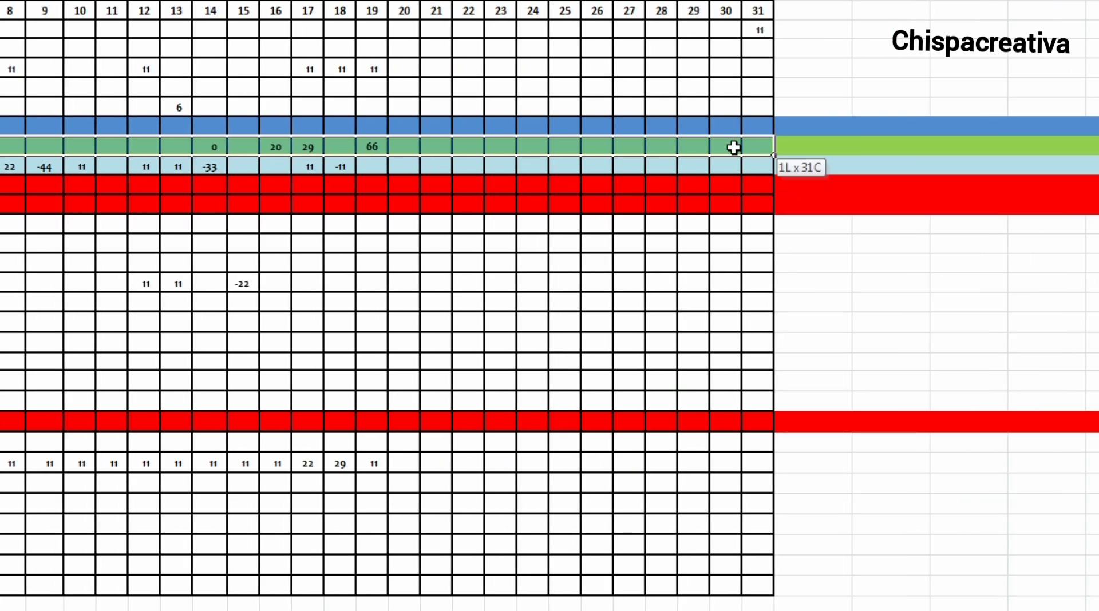
{"action": "left_click_drag", "start_coordinate": [980, 148], "coordinate": [475, 147]}
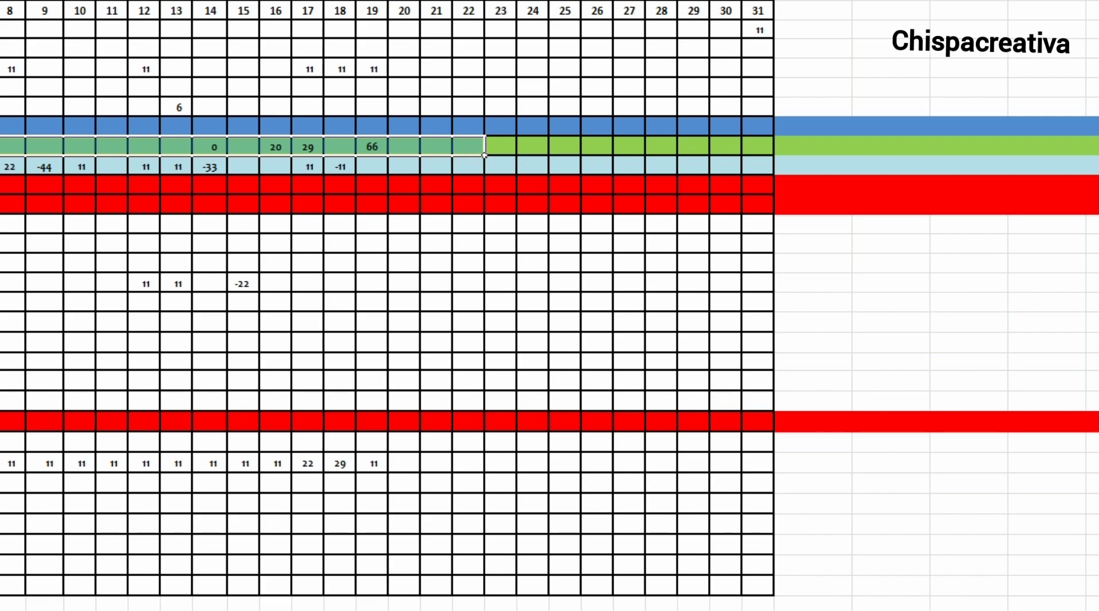
{"action": "scroll", "coordinate": [549, 305], "scroll_direction": "left", "scroll_amount": 10}
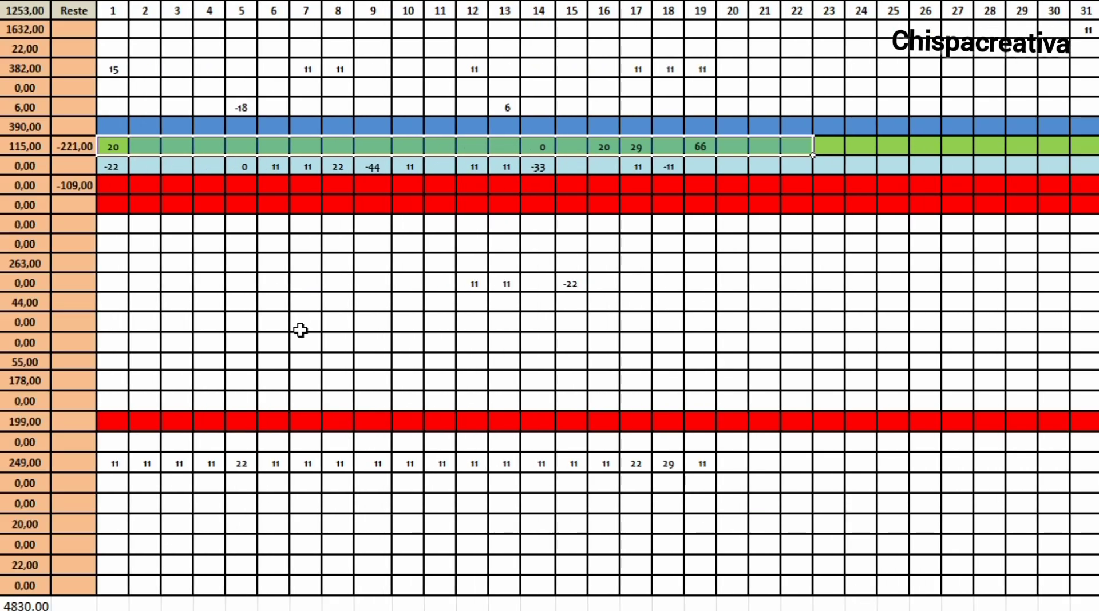
{"action": "scroll", "coordinate": [123, 263], "scroll_direction": "down", "scroll_amount": 2}
{"action": "scroll", "coordinate": [123, 260], "scroll_direction": "up", "scroll_amount": 2}
Select days 12–15 under the 263,00 row and delete the 11, 11 and -22 entries.
{"action": "left_click", "coordinate": [254, 251]}
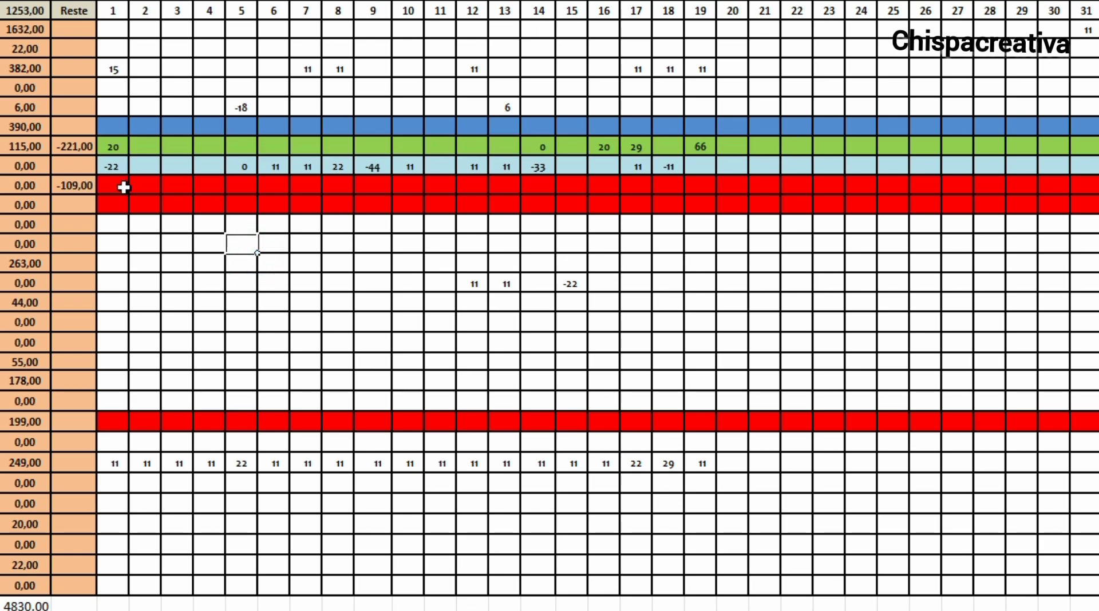
{"action": "left_click_drag", "start_coordinate": [125, 187], "coordinate": [985, 209]}
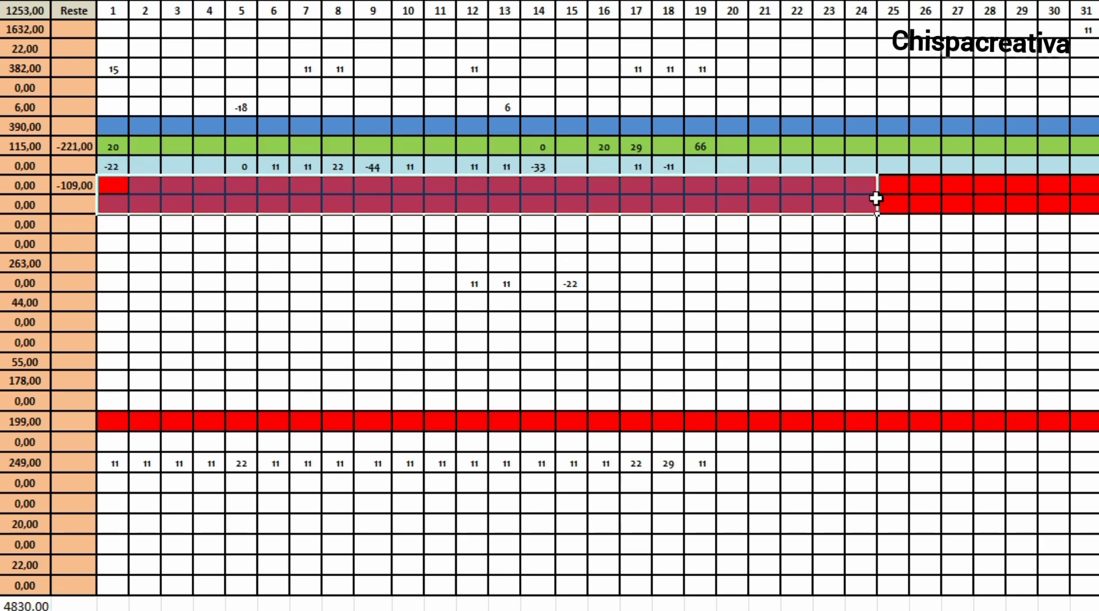
{"action": "left_click", "coordinate": [690, 298]}
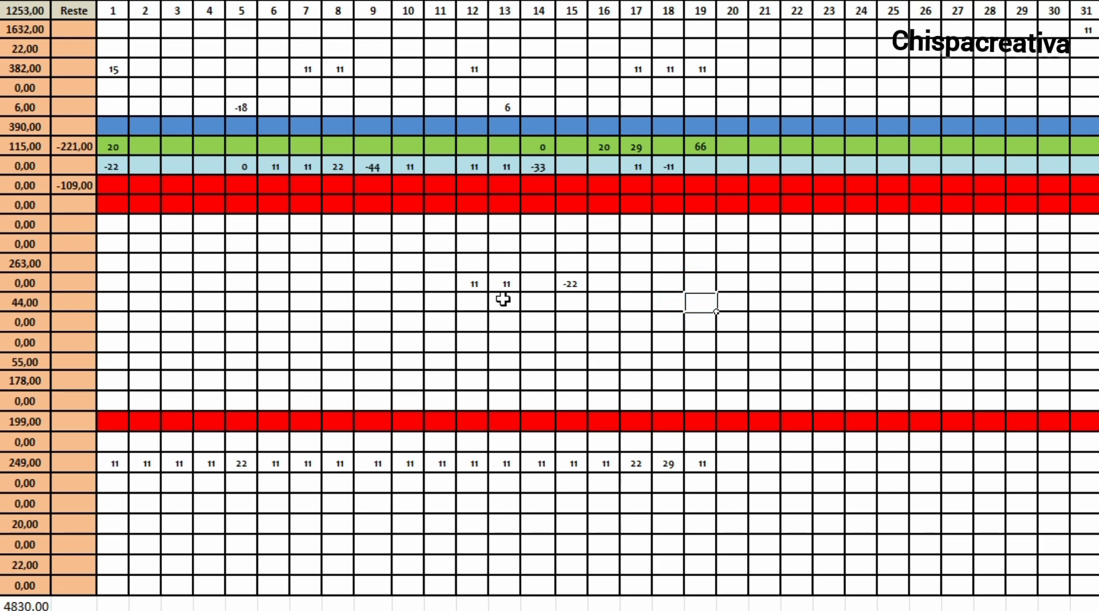
{"action": "mouse_move", "coordinate": [481, 282]}
{"action": "left_mouse_down"}
{"action": "mouse_move", "coordinate": [582, 264]}
{"action": "mouse_move", "coordinate": [588, 301]}
{"action": "left_mouse_up"}
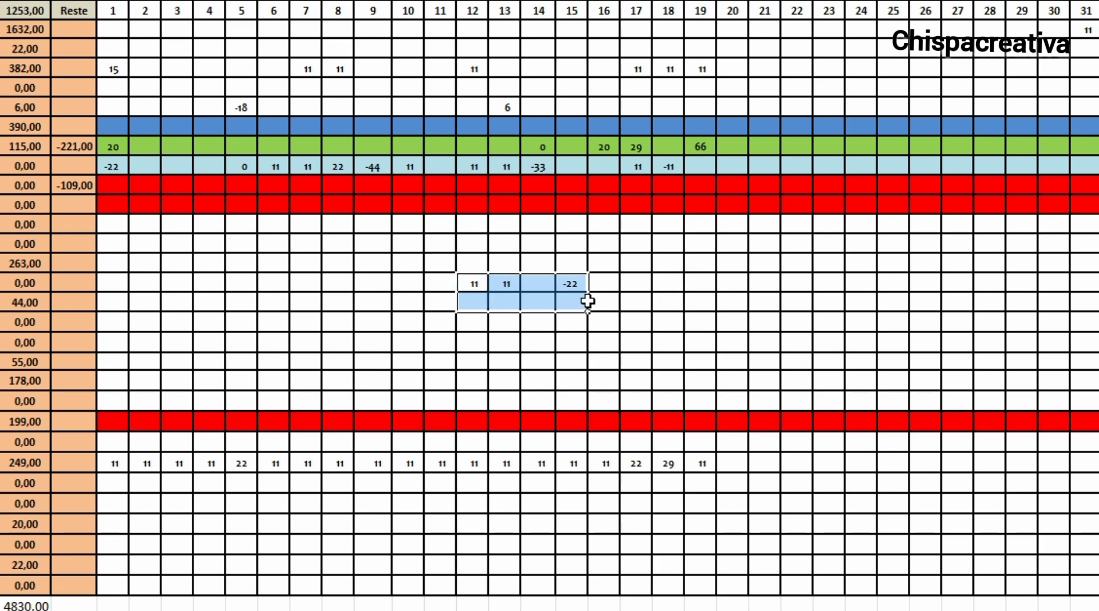
{"action": "key", "text": "Delete"}
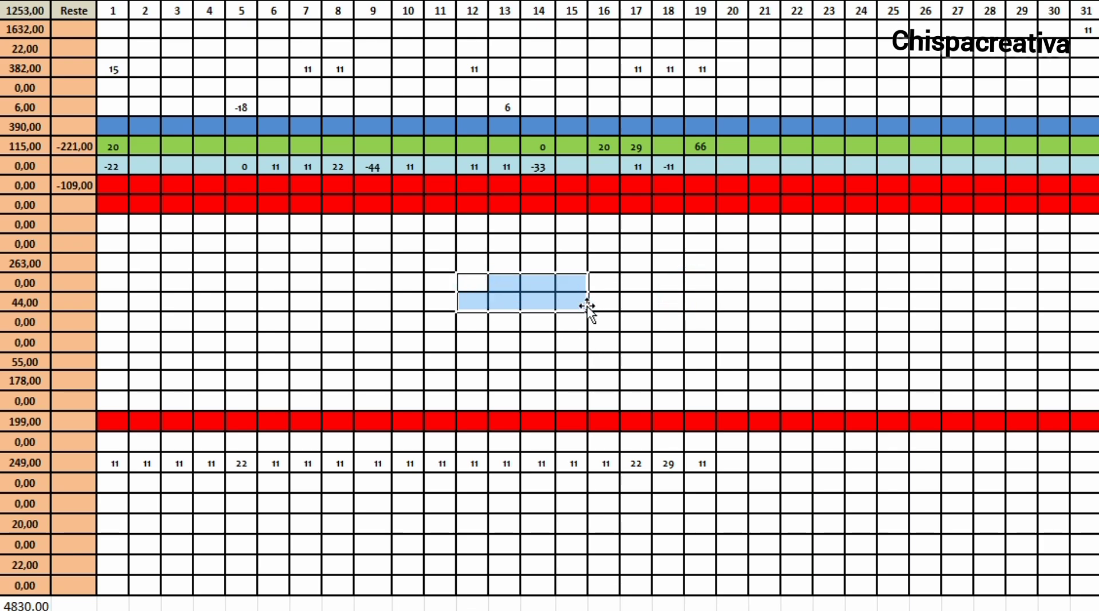